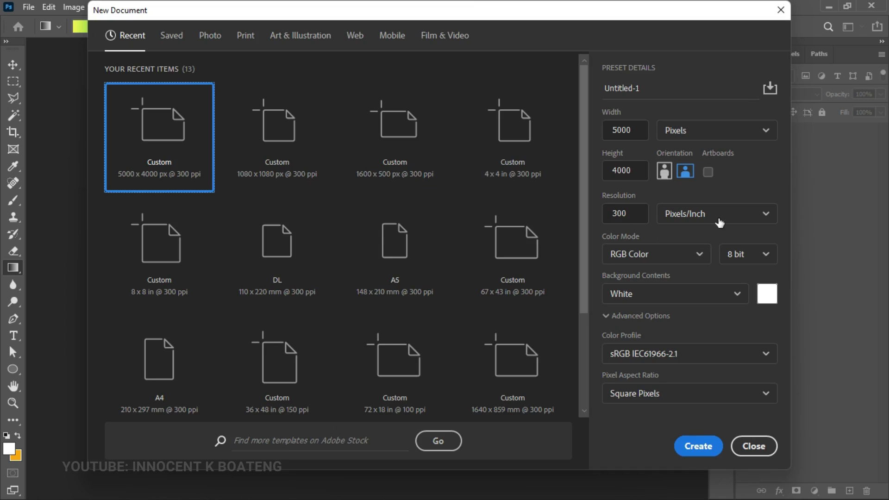
- Confirm width 5000, height 4000 and resolution 300 ppi, then create the Untitled-1 document
{"action": "left_click", "coordinate": [628, 129]}
{"action": "left_click", "coordinate": [623, 170]}
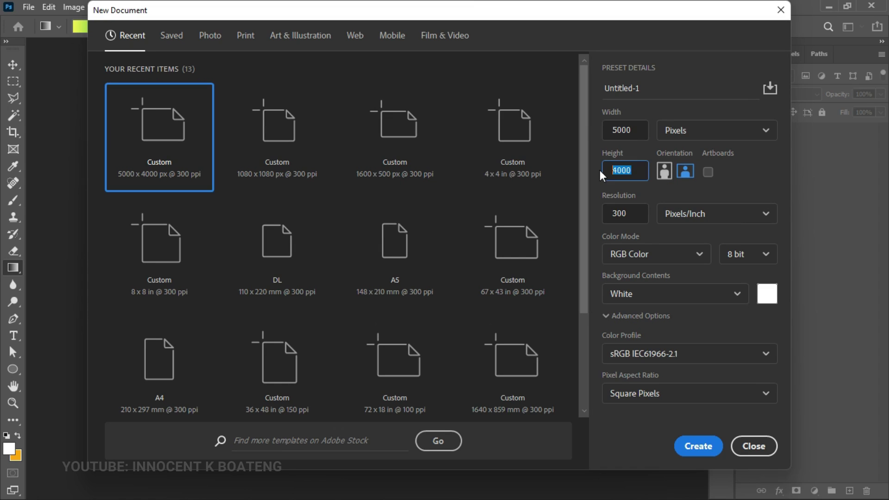
{"action": "left_click_drag", "start_coordinate": [638, 214], "coordinate": [593, 215]}
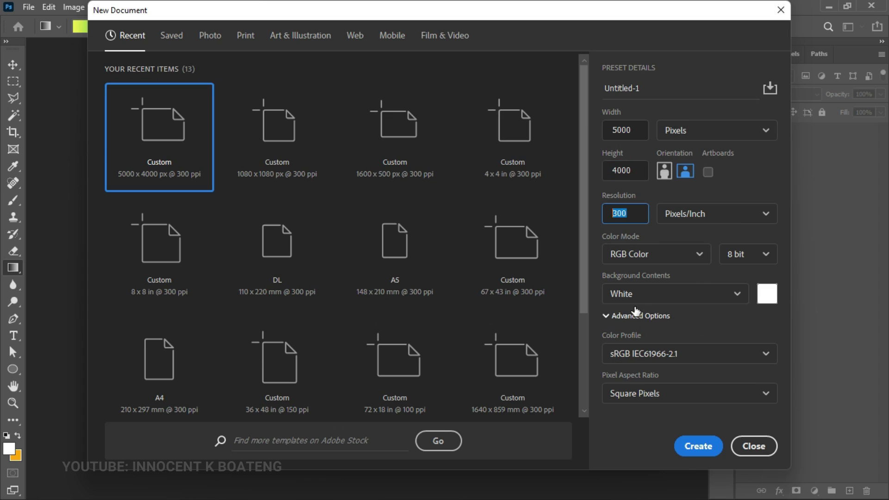
{"action": "left_click", "coordinate": [644, 274]}
{"action": "left_click", "coordinate": [699, 450]}
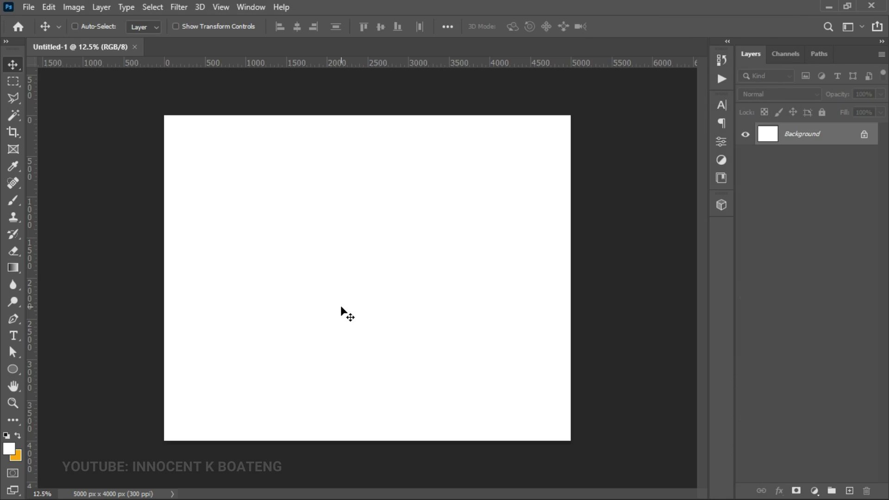
- Draw a circle about 2248 px across near the canvas centre as the Ellipse 1 layer
{"action": "left_click", "coordinate": [10, 372]}
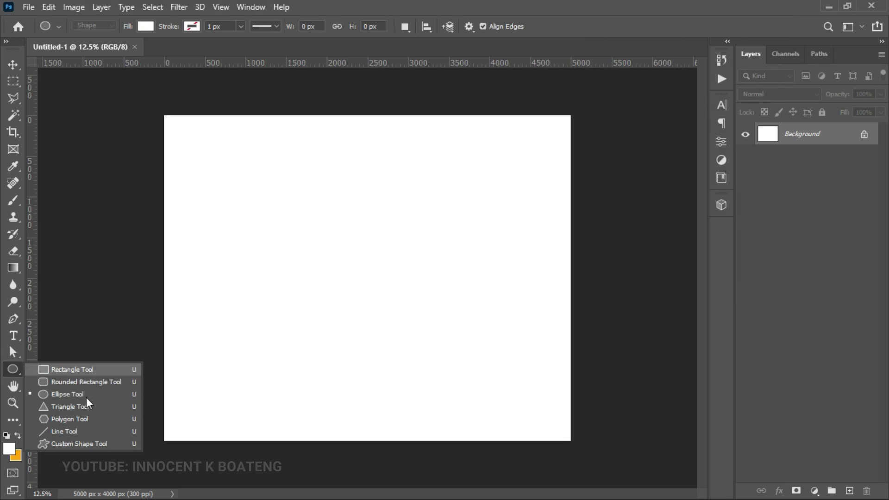
{"action": "left_click", "coordinate": [71, 394]}
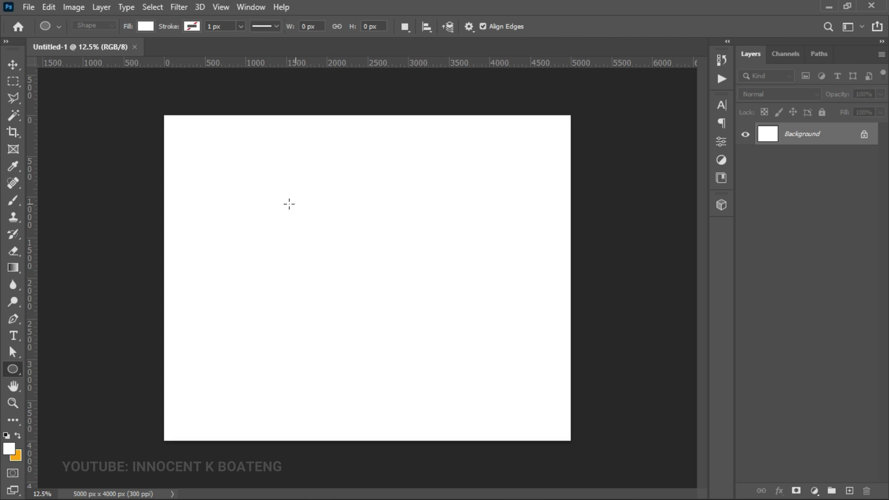
{"action": "left_click_drag", "start_coordinate": [285, 200], "coordinate": [470, 384]}
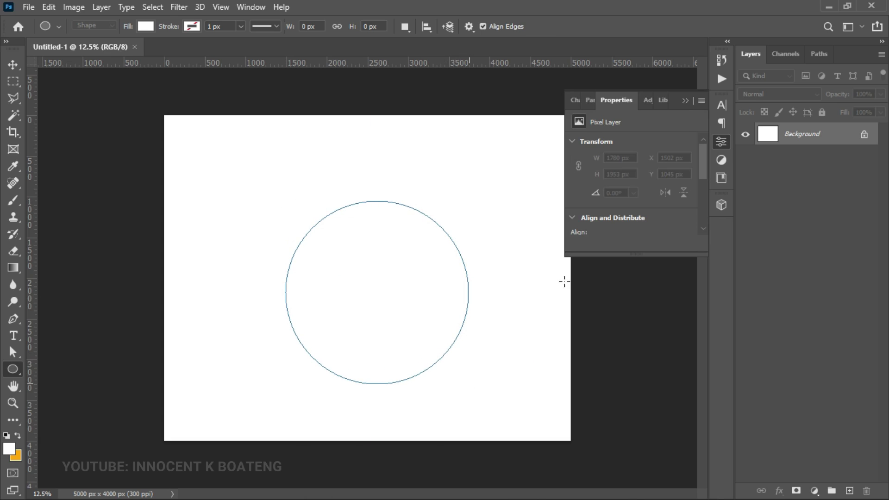
{"action": "left_click", "coordinate": [686, 101]}
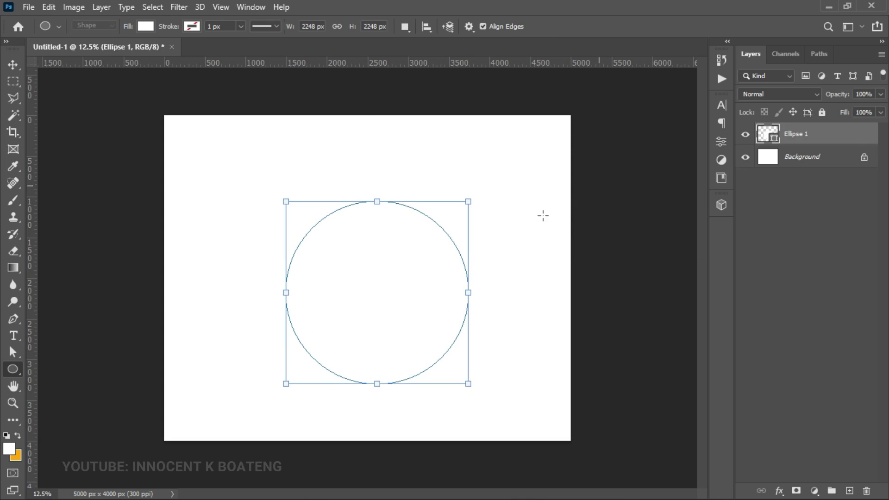
{"action": "key", "text": "Escape"}
{"action": "key", "text": "v"}
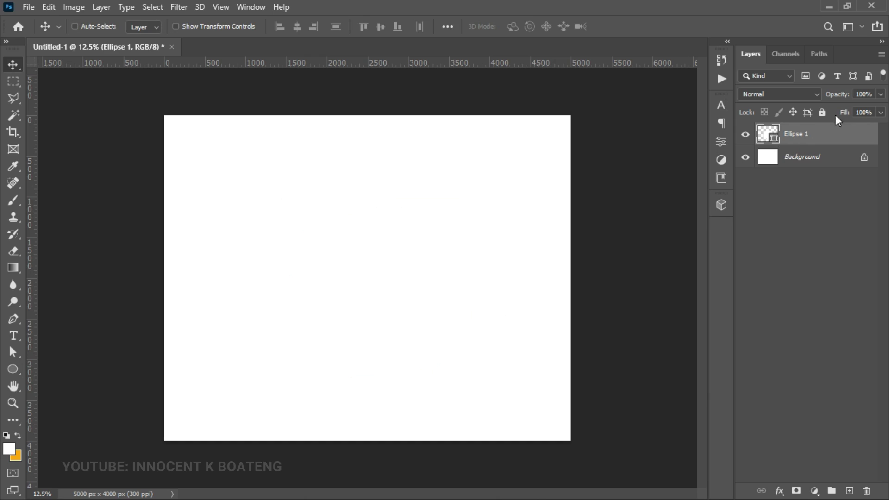
- Set Ellipse 1's fill to 0% and give it a 10 px black inside Stroke effect
{"action": "left_click_drag", "start_coordinate": [846, 114], "coordinate": [677, 112]}
{"action": "right_click", "coordinate": [846, 134]}
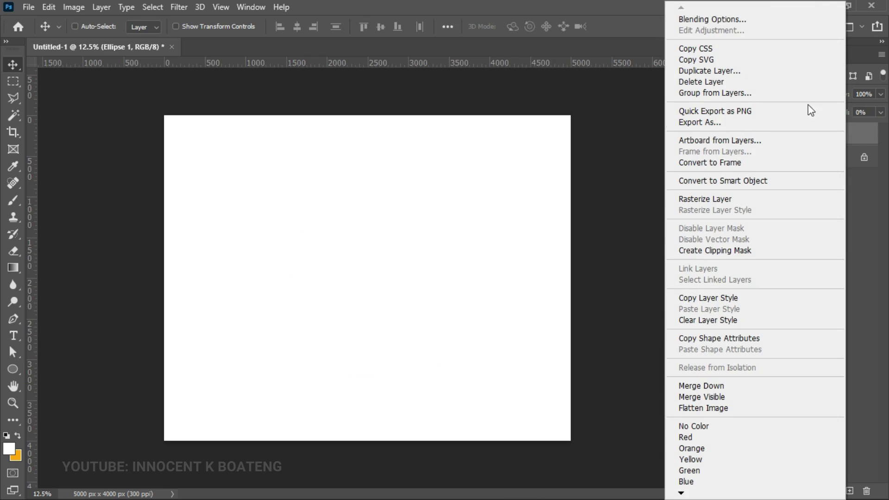
{"action": "left_click", "coordinate": [740, 19]}
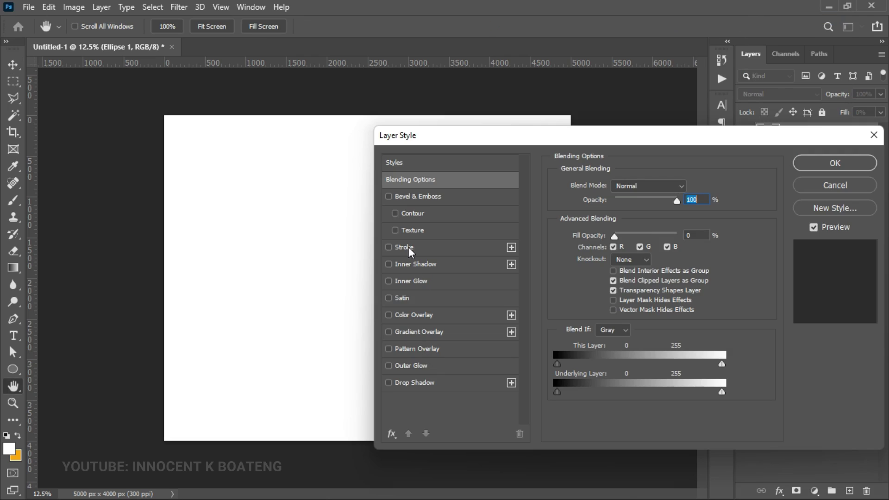
{"action": "left_click", "coordinate": [409, 249]}
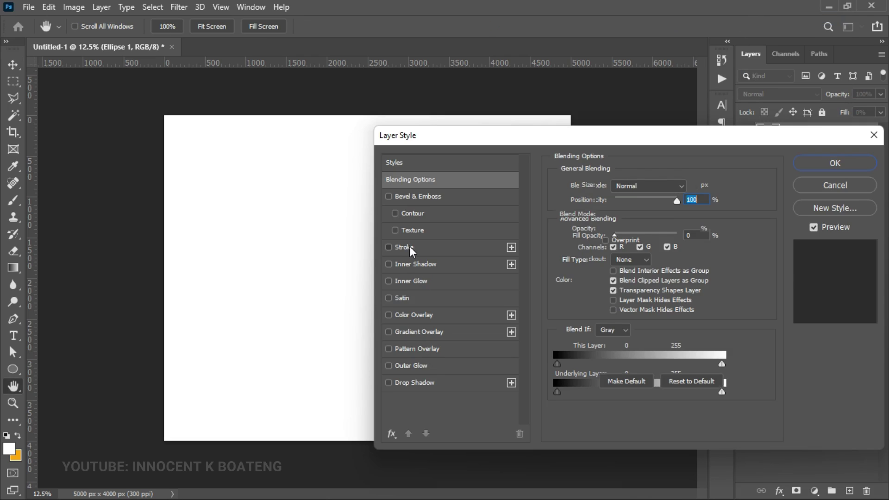
{"action": "left_click", "coordinate": [684, 186]}
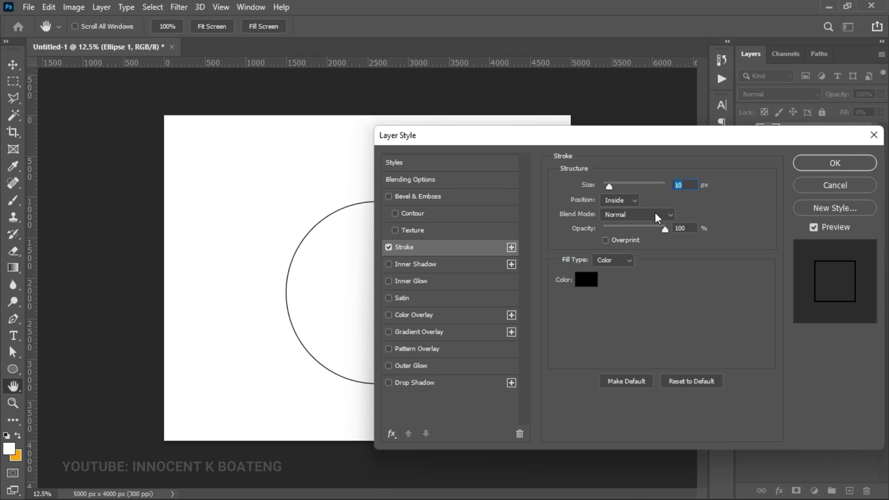
{"action": "left_click", "coordinate": [844, 163]}
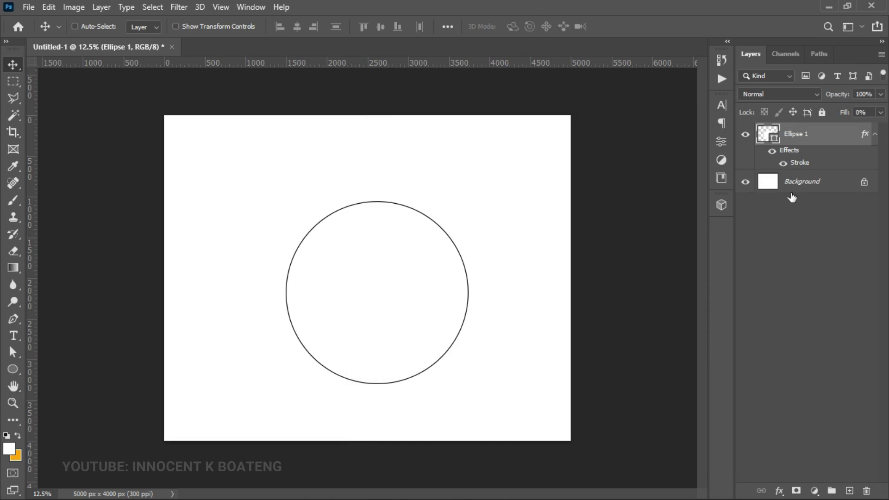
- Scale the Ellipse 1 ring down to about 91.8%
{"action": "key", "text": "ctrl+t"}
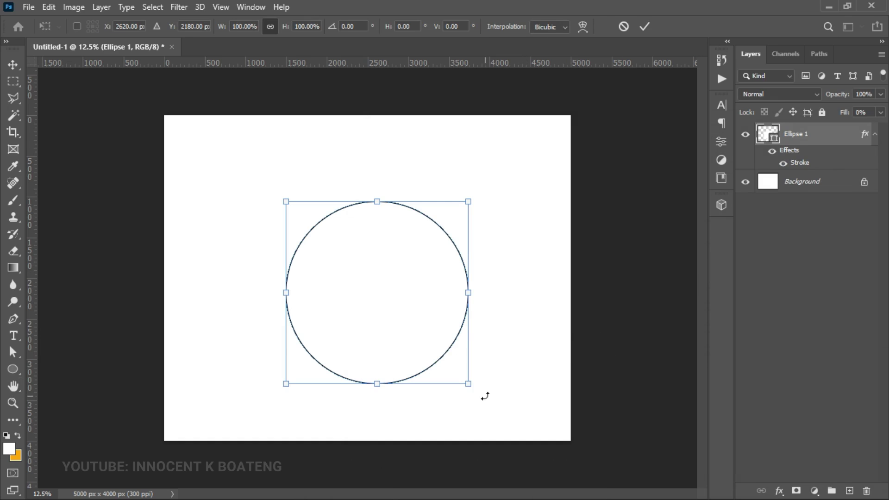
{"action": "left_click_drag", "start_coordinate": [470, 385], "coordinate": [454, 373]}
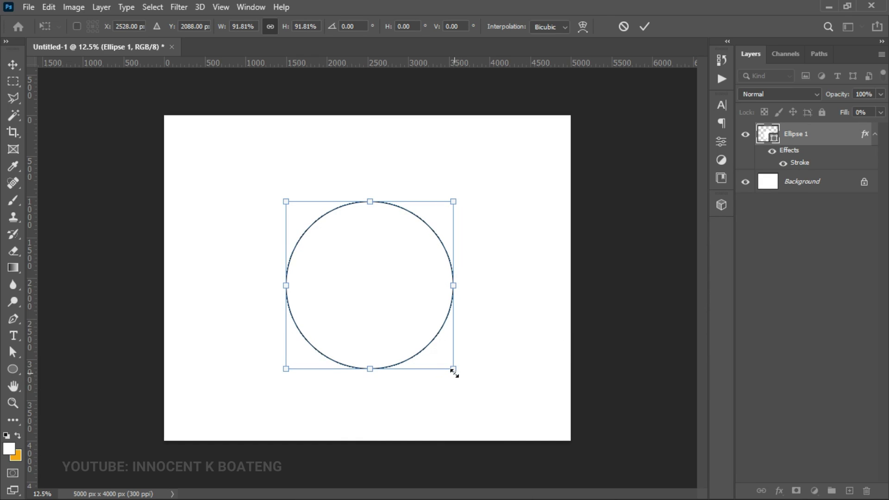
{"action": "key", "text": "Return"}
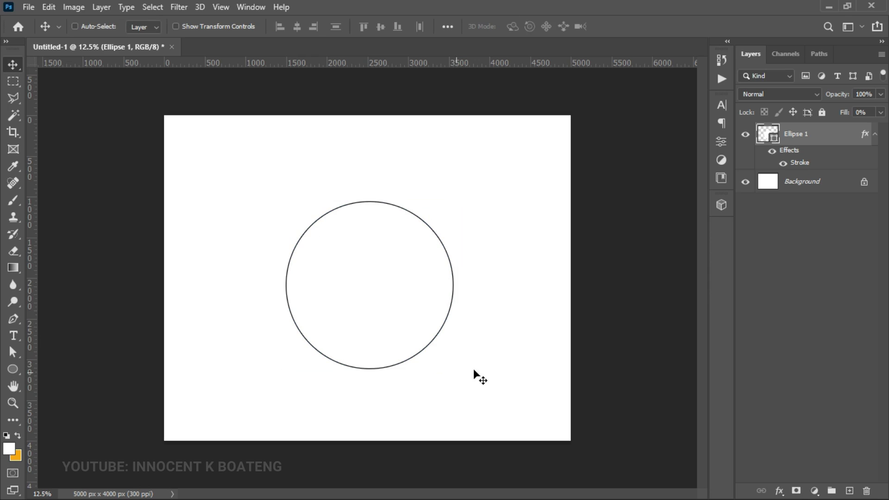
- Centre the ring horizontally and vertically on the canvas
{"action": "key", "text": "ctrl+a"}
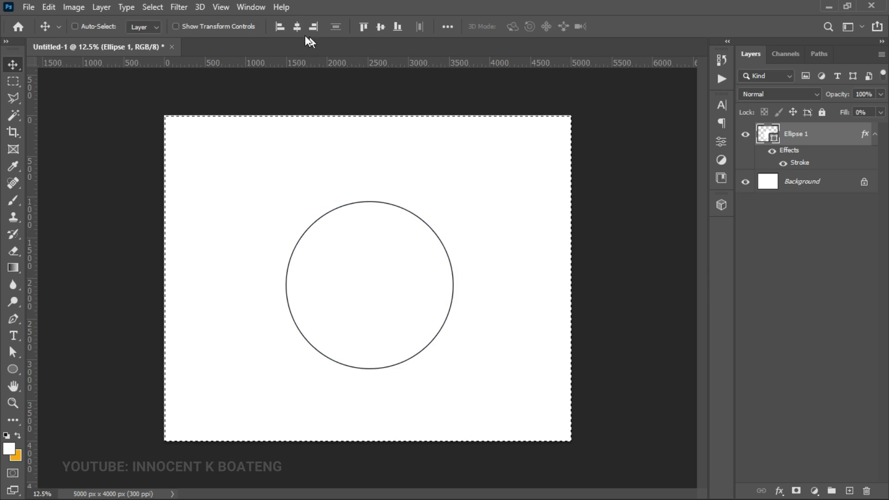
{"action": "left_click", "coordinate": [299, 27]}
{"action": "left_click", "coordinate": [380, 28]}
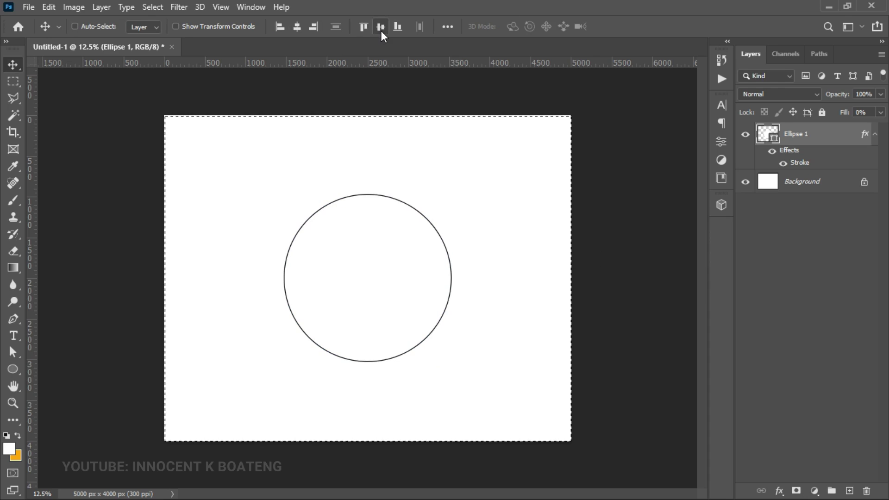
{"action": "key", "text": "ctrl+d"}
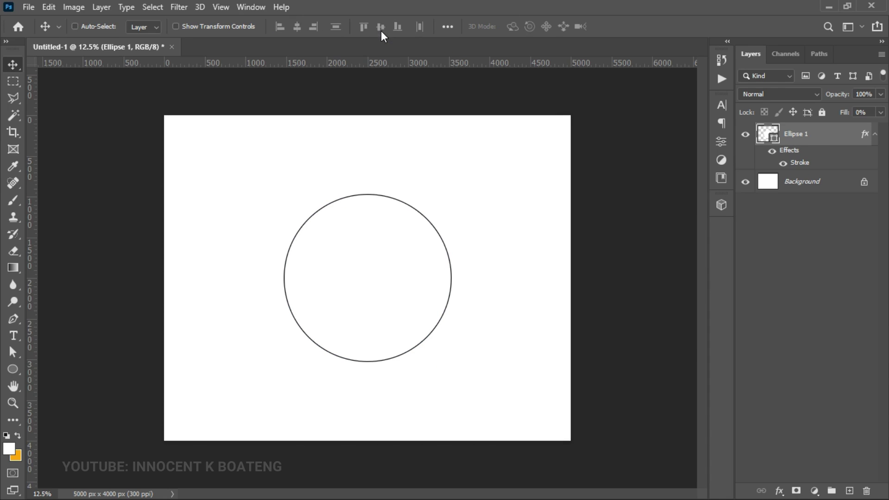
- Convert Ellipse 1 to a smart object, duplicate it and shrink the copy to about 84%
{"action": "right_click", "coordinate": [818, 138]}
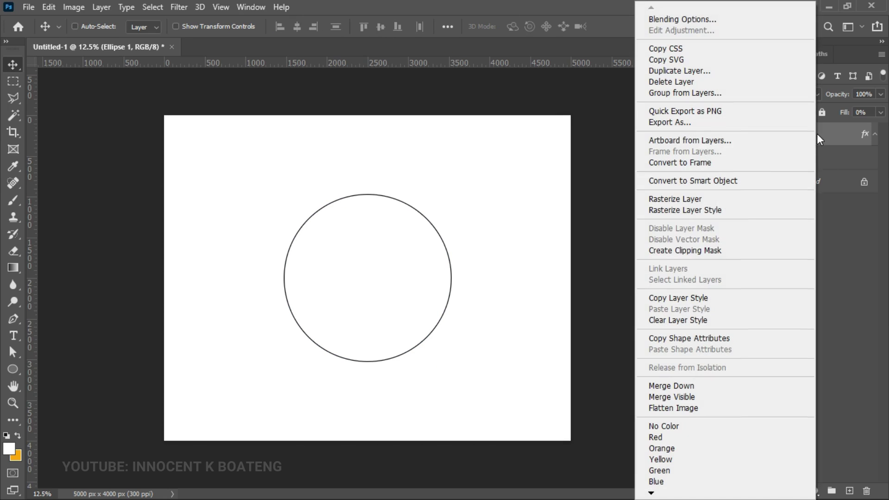
{"action": "left_click", "coordinate": [694, 181]}
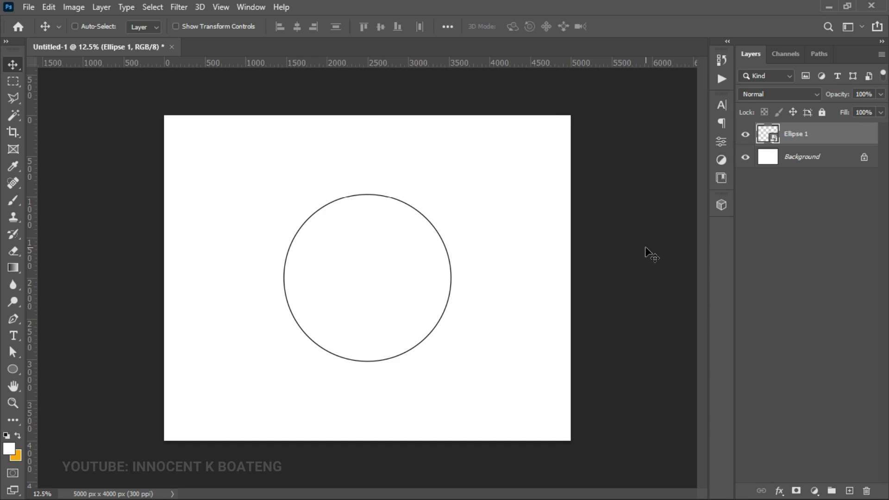
{"action": "key", "text": "ctrl+j"}
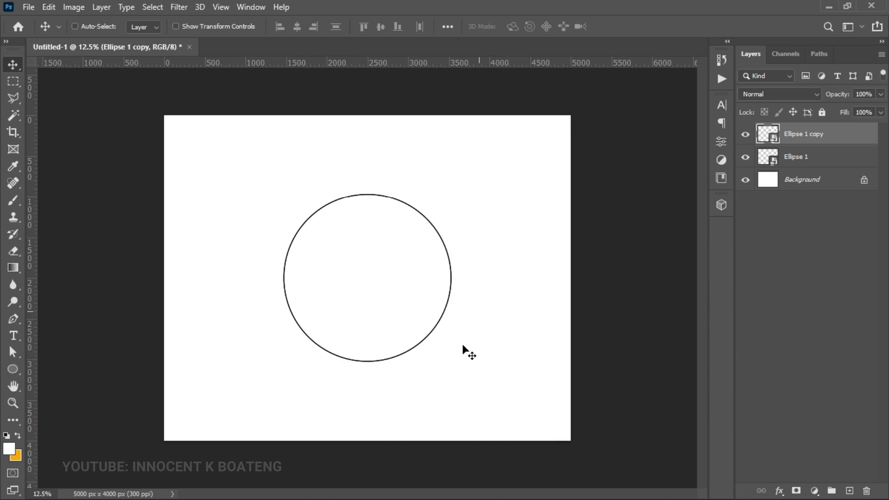
{"action": "key", "text": "ctrl"}
{"action": "key", "text": "ctrl+t"}
{"action": "left_click_drag", "start_coordinate": [450, 361], "coordinate": [413, 324]}
{"action": "key", "text": "Return"}
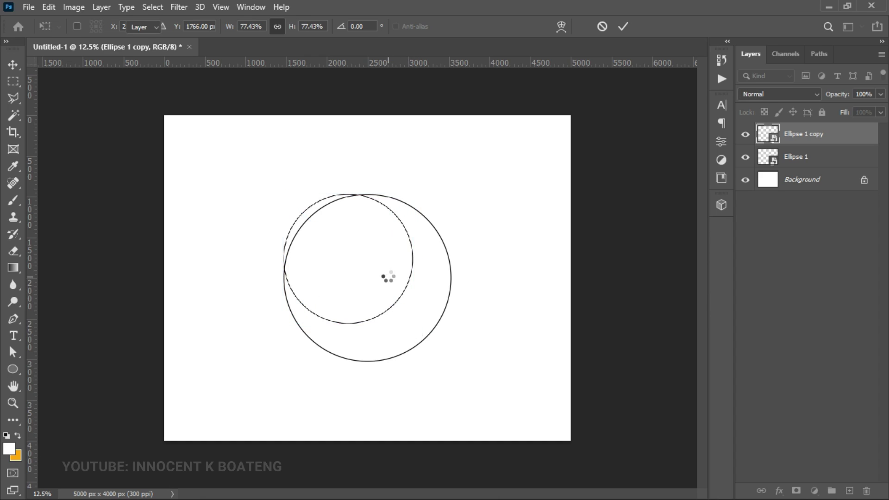
- Centre the smaller ring horizontally inside the big circle against its top edge
{"action": "left_click", "coordinate": [381, 236], "text": "ctrl"}
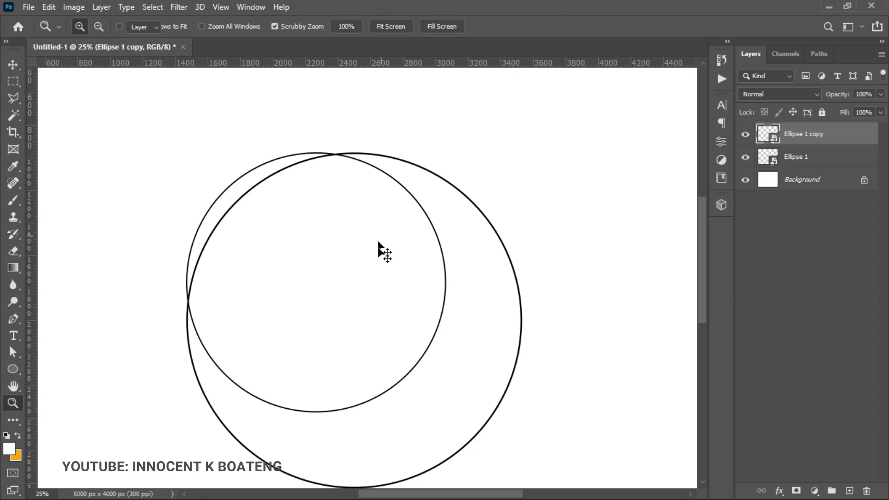
{"action": "left_click_drag", "start_coordinate": [372, 296], "coordinate": [410, 280]}
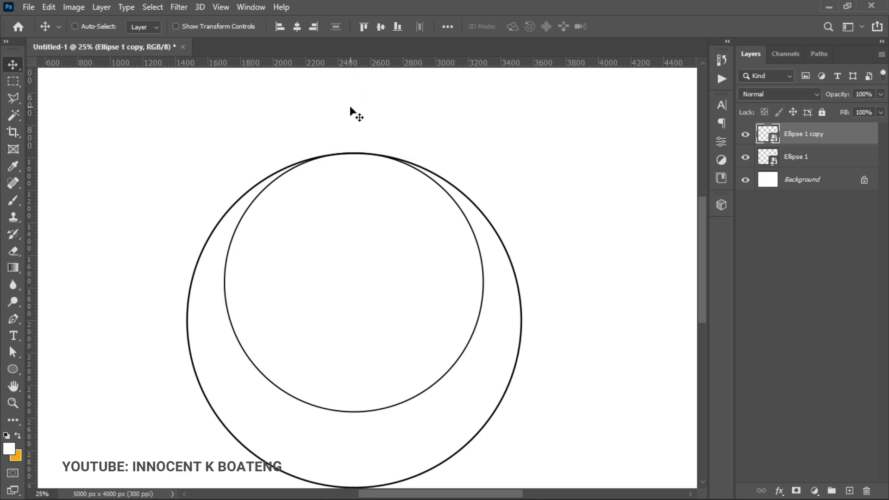
{"action": "scroll", "coordinate": [354, 152], "scroll_direction": "up", "scroll_amount": 1}
{"action": "scroll", "coordinate": [361, 174], "scroll_direction": "up", "scroll_amount": 1}
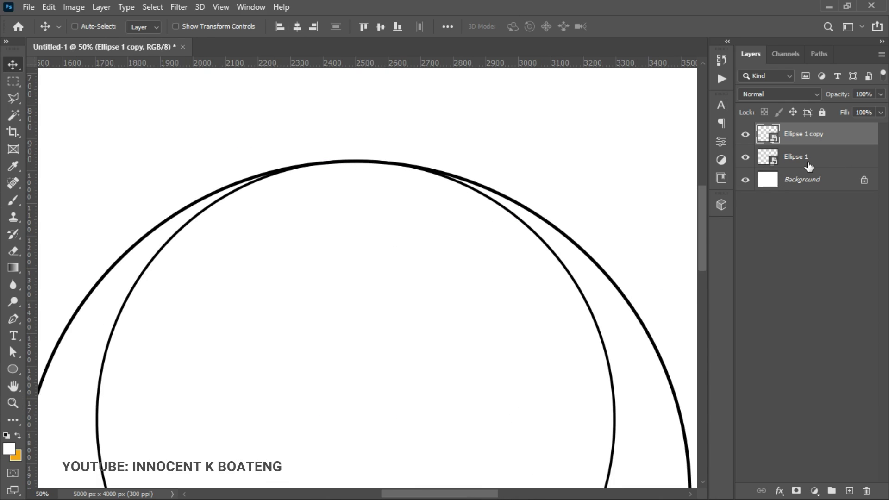
{"action": "scroll", "coordinate": [495, 287], "scroll_direction": "down", "scroll_amount": 1}
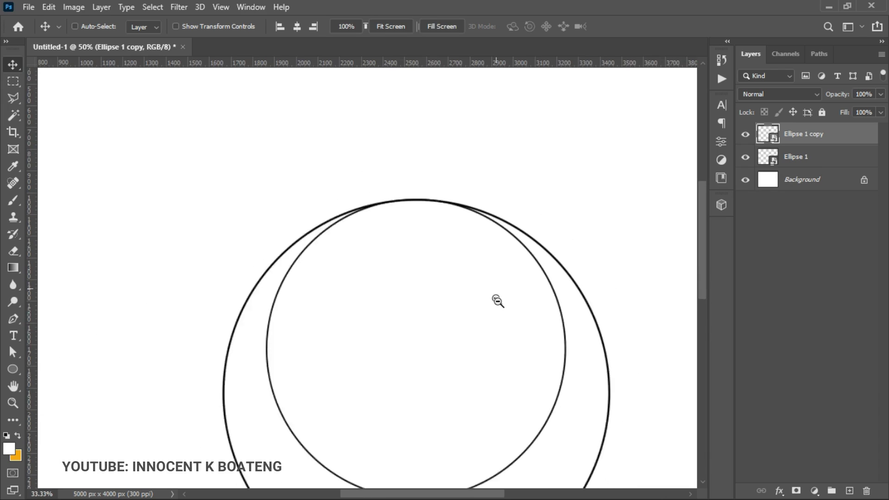
{"action": "scroll", "coordinate": [498, 301], "scroll_direction": "down", "scroll_amount": 1}
{"action": "scroll", "coordinate": [502, 310], "scroll_direction": "up", "scroll_amount": 1}
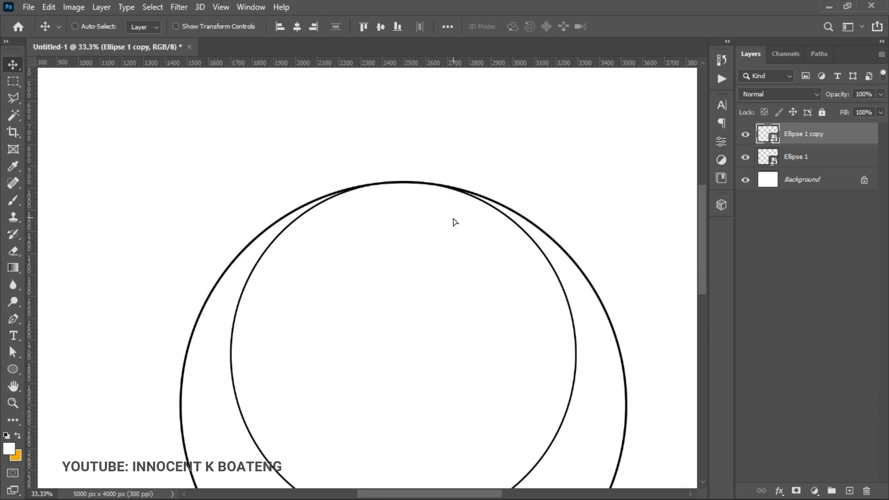
{"action": "key", "text": "ctrl+0"}
{"action": "key", "text": "d"}
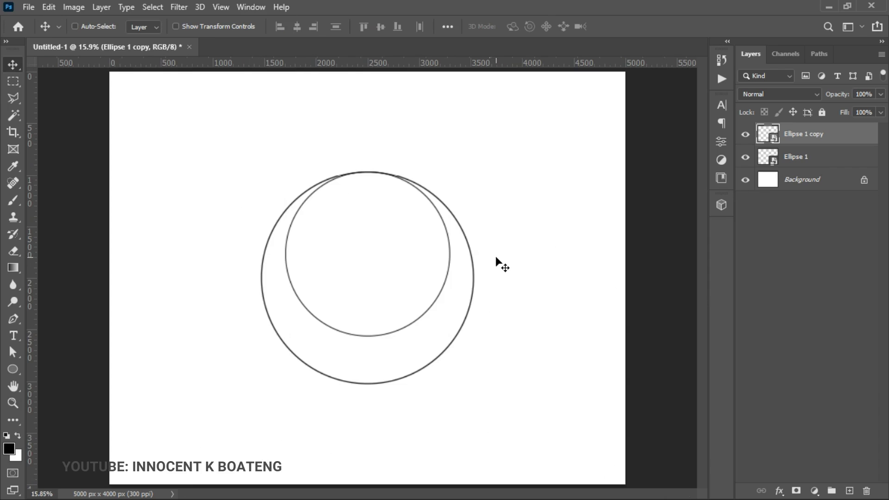
- Duplicate the smaller ring and move the copy down to the big circle's bottom edge
{"action": "key", "text": "ctrl+j"}
{"action": "left_click_drag", "start_coordinate": [414, 232], "coordinate": [413, 260]}
{"action": "left_click_drag", "start_coordinate": [391, 337], "coordinate": [392, 337]}
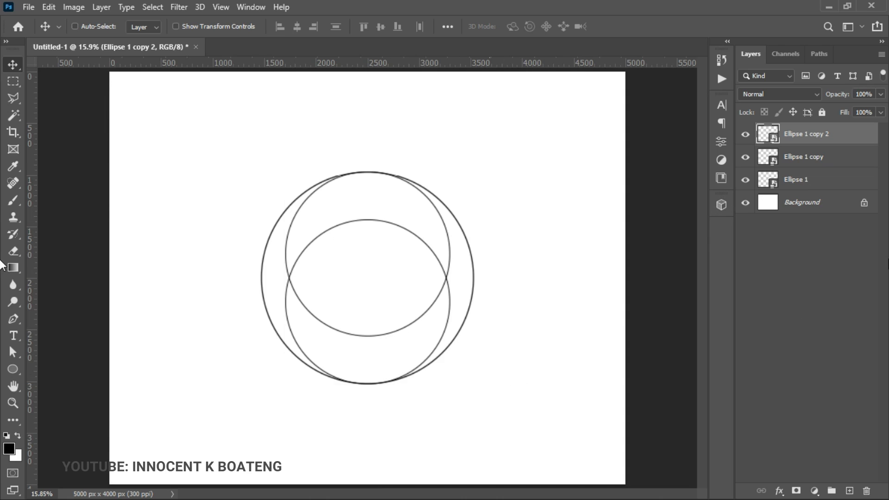
{"action": "left_click", "coordinate": [818, 185], "text": "shift"}
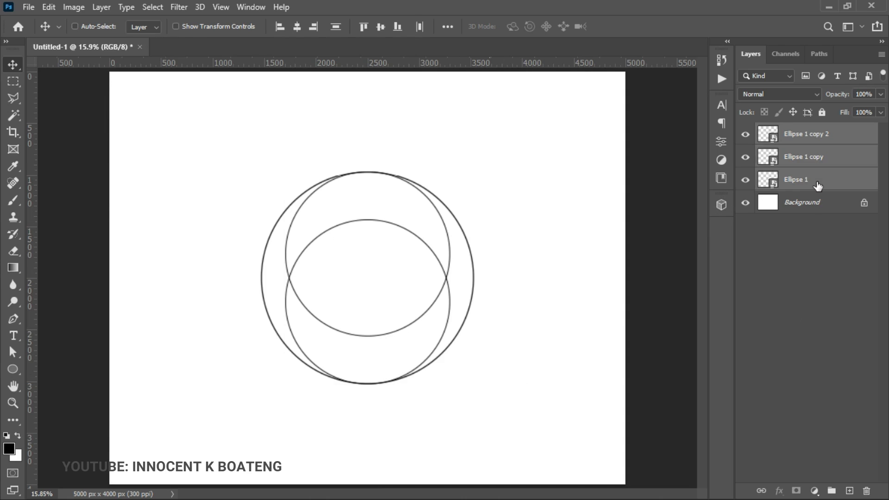
{"action": "key", "text": "ctrl+g"}
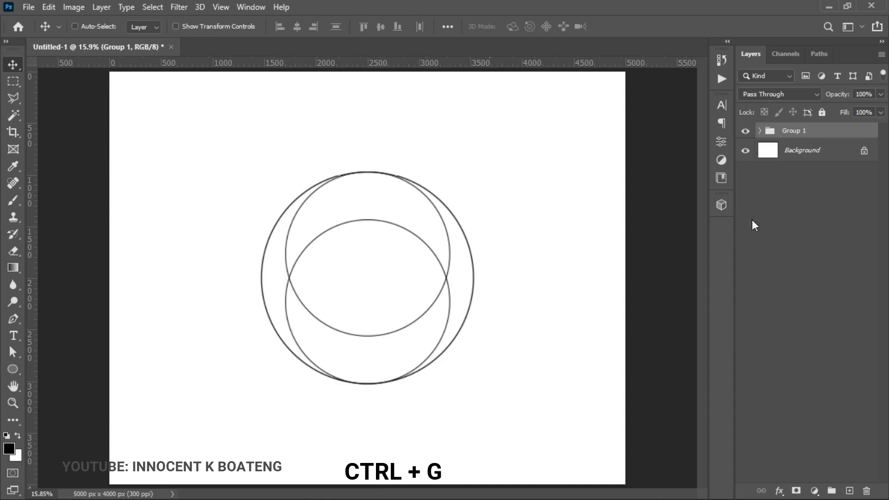
{"action": "key", "text": "ctrl+z"}
{"action": "key", "text": "ctrl+z"}
{"action": "key", "text": "z"}
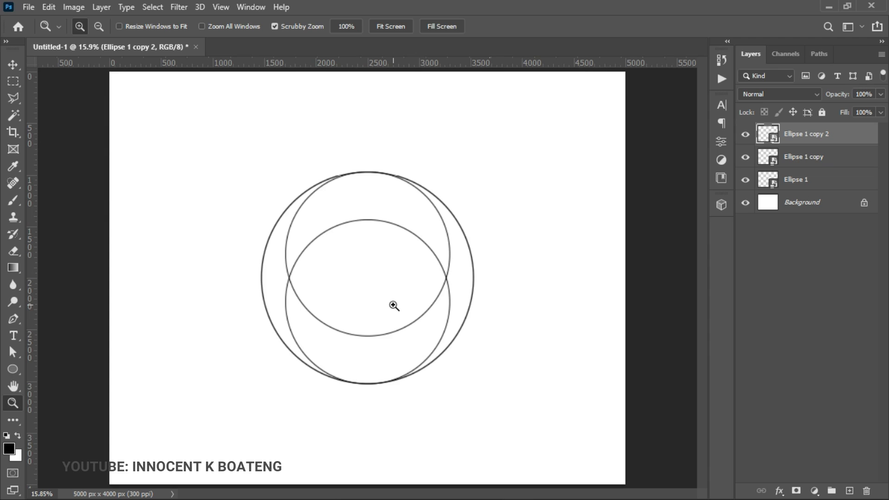
{"action": "left_click", "coordinate": [324, 280]}
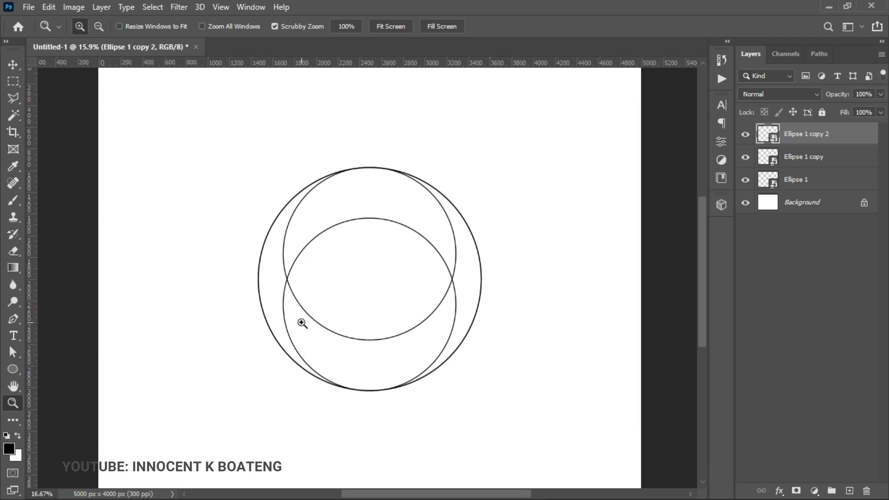
{"action": "left_click", "coordinate": [304, 322]}
{"action": "left_click", "coordinate": [307, 278]}
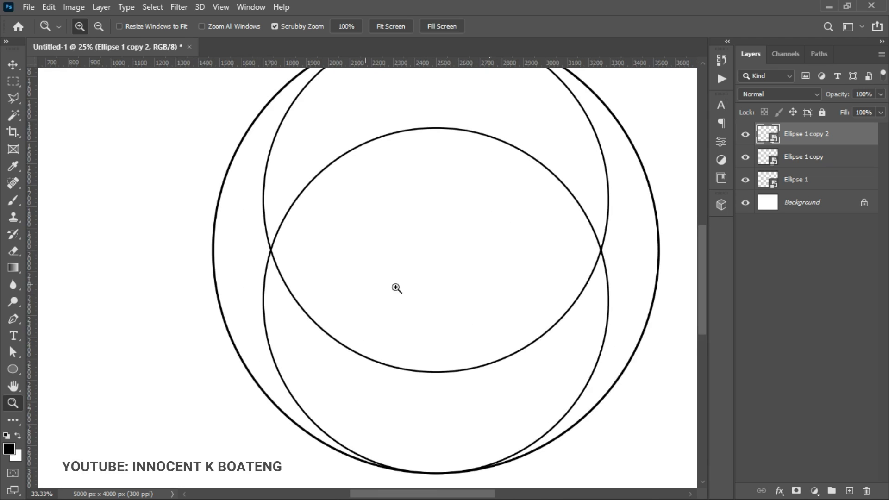
{"action": "key", "text": "ctrl+0"}
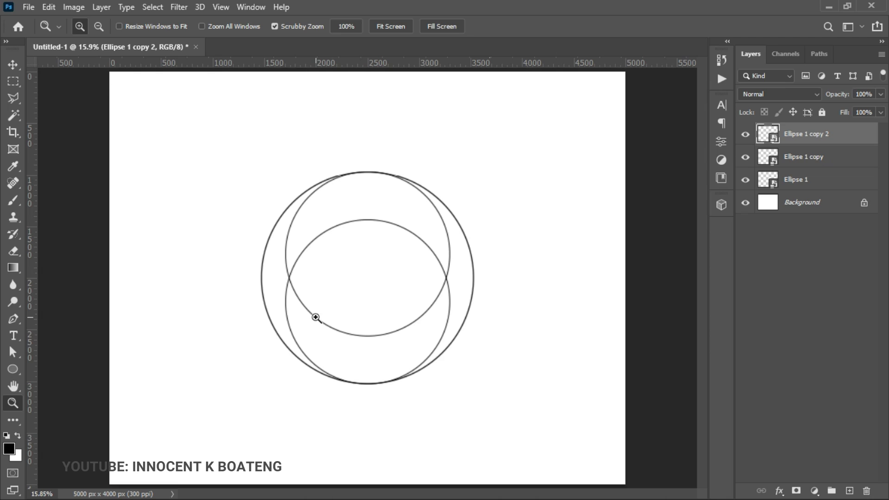
- Rasterize the three selected ellipse layers
{"action": "left_click", "coordinate": [817, 179], "text": "shift"}
{"action": "right_click", "coordinate": [817, 179]}
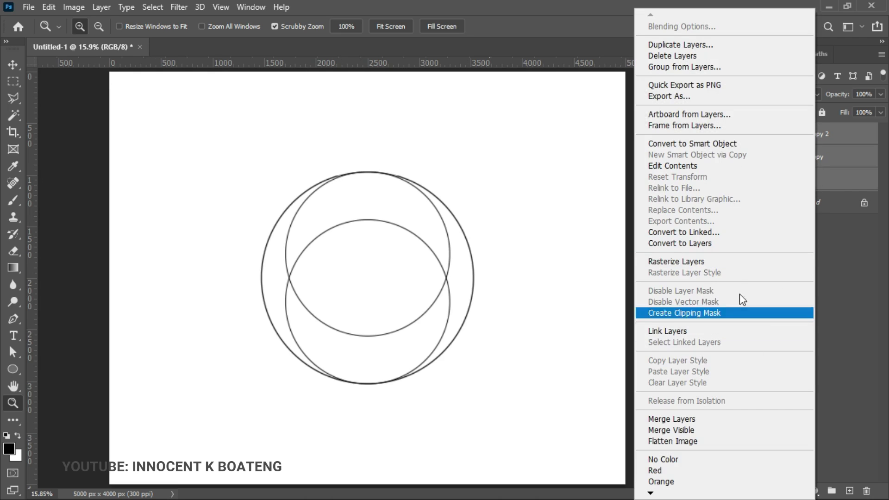
{"action": "left_click", "coordinate": [727, 259]}
- On Ellipse 1 copy 2, paint a soft black 150 px brush stroke inside the lower circle
{"action": "left_click", "coordinate": [344, 373]}
{"action": "key", "text": "b"}
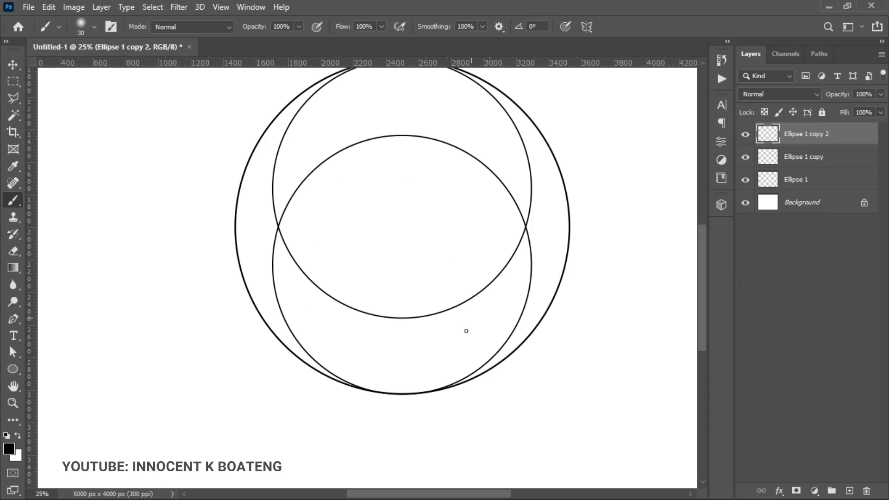
{"action": "key", "text": "bracketright"}
{"action": "key", "text": "bracketright"}
{"action": "key", "text": "bracketright"}
{"action": "key", "text": "bracketright"}
{"action": "key", "text": "bracketright"}
{"action": "key", "text": "bracketright"}
{"action": "key", "text": "bracketright"}
{"action": "key", "text": "bracketright"}
{"action": "key", "text": "bracketright"}
{"action": "scroll", "coordinate": [503, 311], "scroll_direction": "down", "scroll_amount": 1}
{"action": "scroll", "coordinate": [496, 319], "scroll_direction": "up", "scroll_amount": 1}
{"action": "left_click", "coordinate": [509, 285]}
{"action": "mouse_move", "coordinate": [509, 284]}
{"action": "left_mouse_down"}
{"action": "mouse_move", "coordinate": [297, 320]}
{"action": "mouse_move", "coordinate": [252, 232]}
{"action": "mouse_move", "coordinate": [249, 190]}
{"action": "left_mouse_up"}
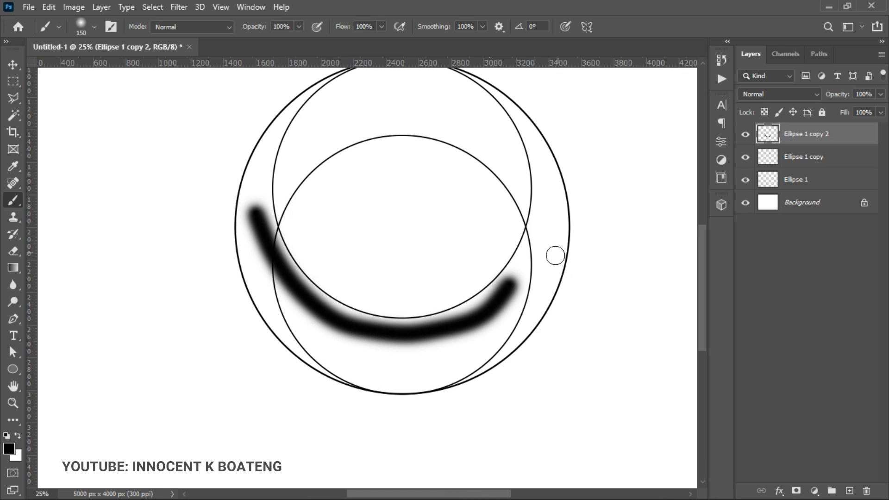
{"action": "scroll", "coordinate": [554, 254], "scroll_direction": "up", "scroll_amount": 3}
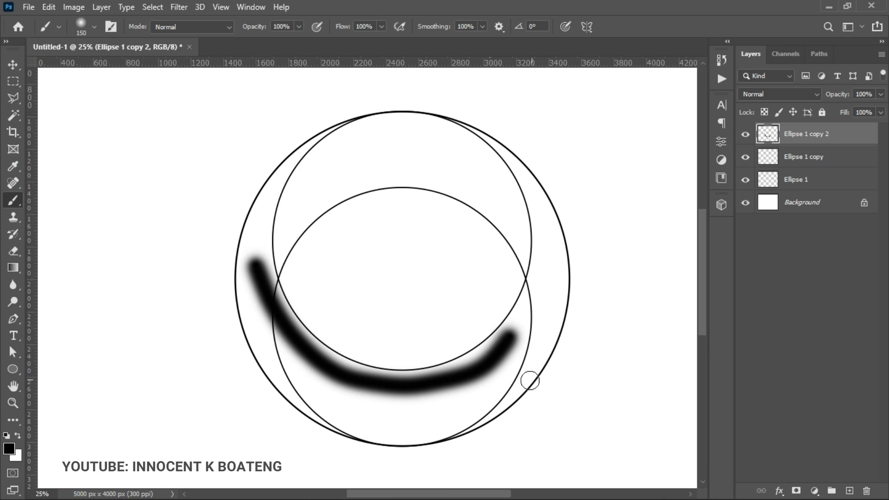
{"action": "mouse_move", "coordinate": [532, 370]}
{"action": "left_mouse_down"}
{"action": "mouse_move", "coordinate": [542, 270]}
{"action": "mouse_move", "coordinate": [535, 220]}
{"action": "mouse_move", "coordinate": [472, 162]}
{"action": "mouse_move", "coordinate": [419, 144]}
{"action": "mouse_move", "coordinate": [372, 145]}
{"action": "mouse_move", "coordinate": [317, 193]}
{"action": "left_mouse_up"}
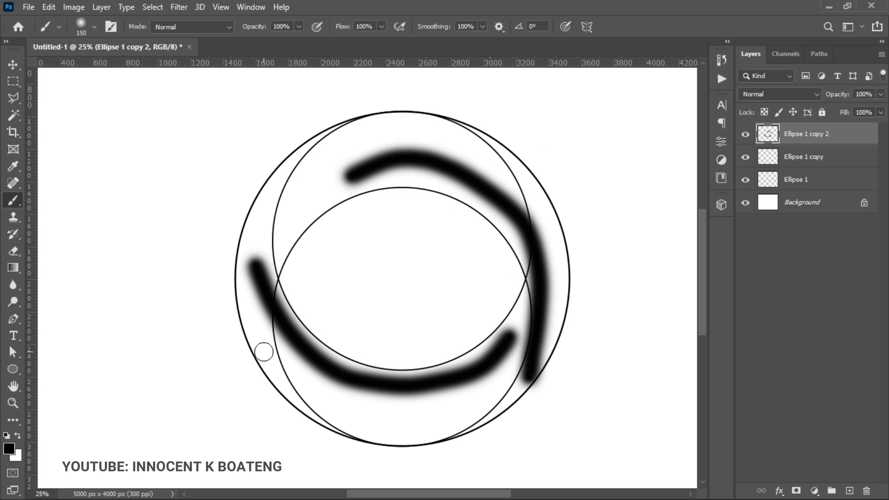
{"action": "left_click", "coordinate": [277, 349]}
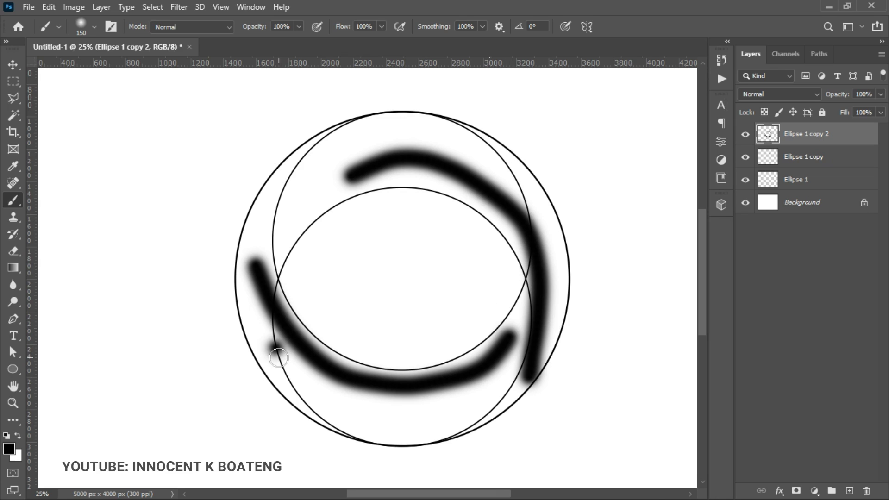
{"action": "key", "text": "ctrl+z"}
{"action": "key", "text": "ctrl+z"}
{"action": "key", "text": "ctrl+z"}
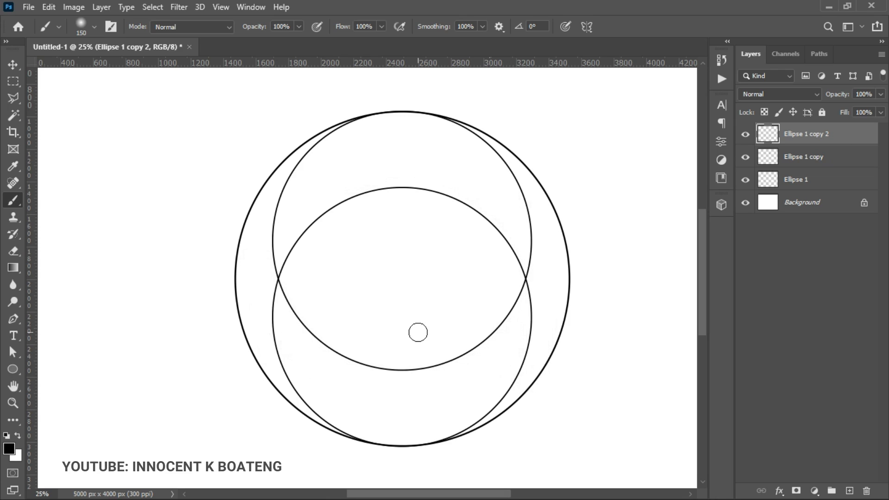
{"action": "scroll", "coordinate": [418, 332], "scroll_direction": "up", "scroll_amount": 1}
{"action": "scroll", "coordinate": [418, 332], "scroll_direction": "down", "scroll_amount": 2}
{"action": "key", "text": "v"}
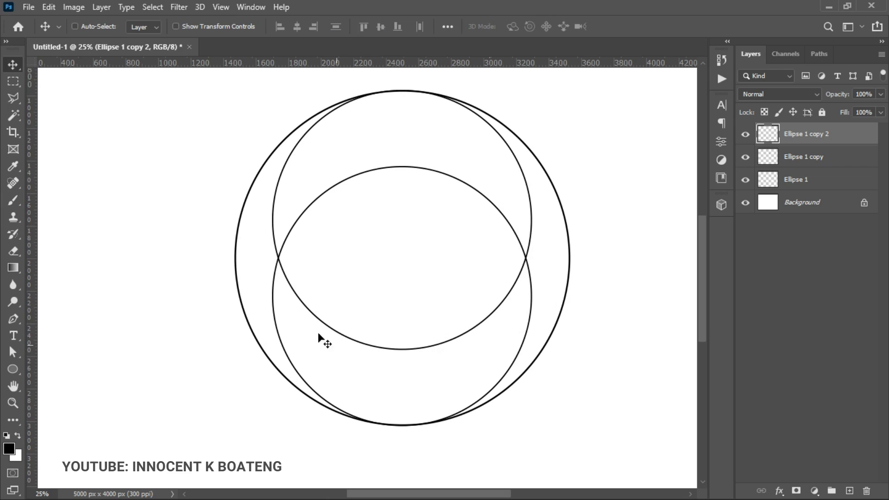
{"action": "key", "text": "z"}
{"action": "left_click", "coordinate": [274, 309]}
{"action": "key", "text": "v"}
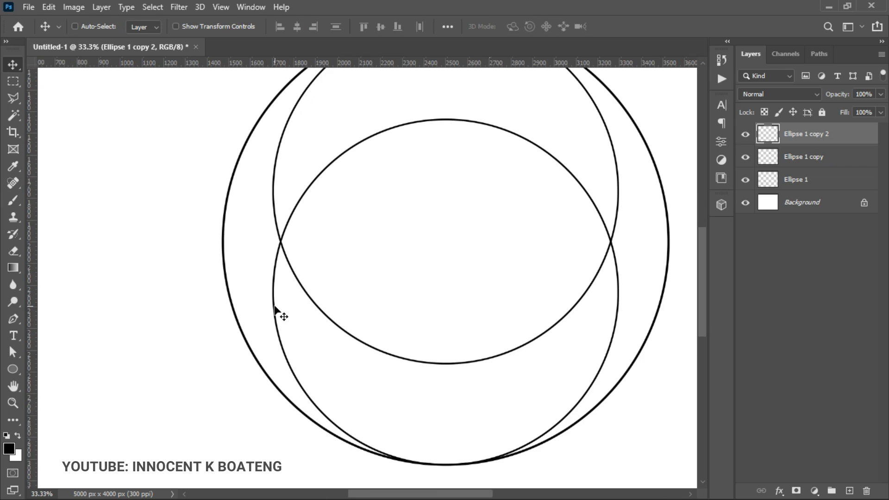
{"action": "right_click", "coordinate": [272, 299]}
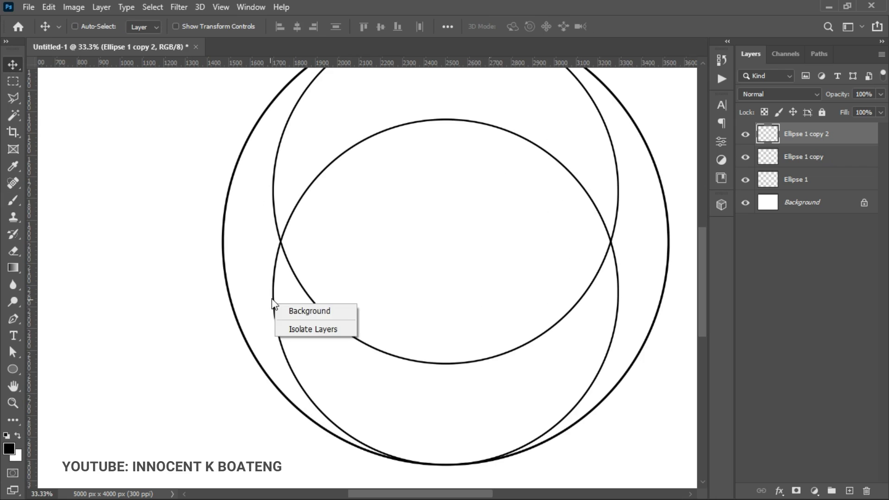
{"action": "right_click", "coordinate": [273, 287]}
{"action": "right_click", "coordinate": [274, 287]}
{"action": "left_click", "coordinate": [292, 294]}
{"action": "left_click", "coordinate": [745, 135]}
{"action": "left_click", "coordinate": [745, 134]}
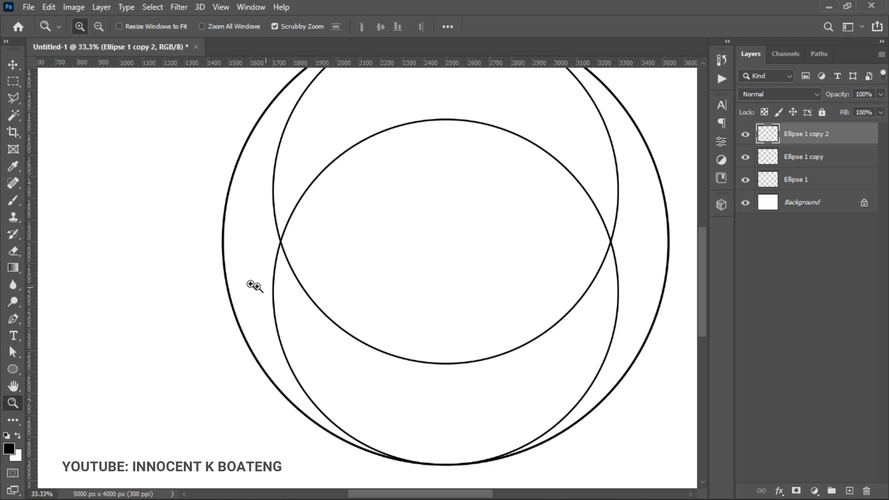
{"action": "left_click", "coordinate": [250, 268]}
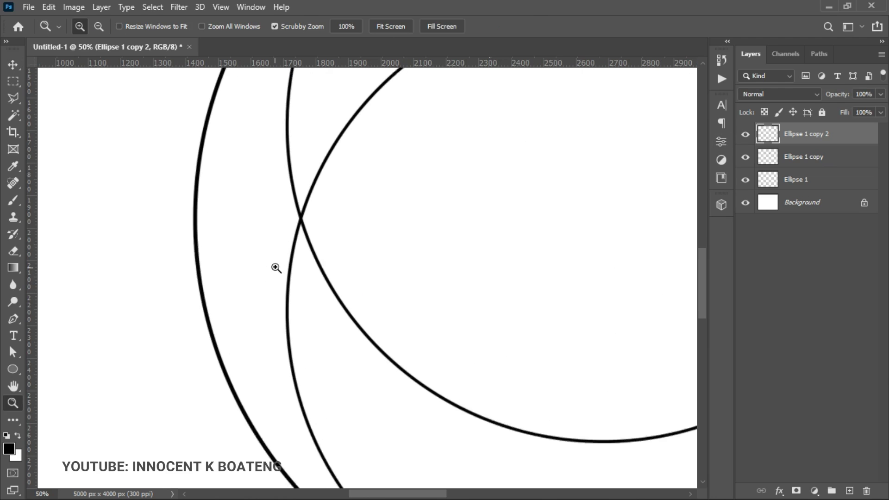
{"action": "left_click", "coordinate": [291, 260]}
- Erase the thin ring arc below the left crossing point with a 50 px, 100% hardness eraser
{"action": "key", "text": "e"}
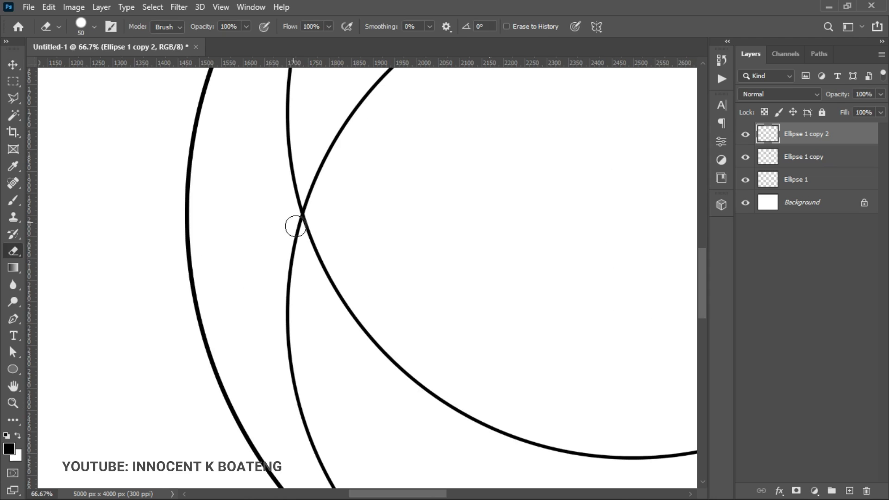
{"action": "right_click", "coordinate": [304, 224]}
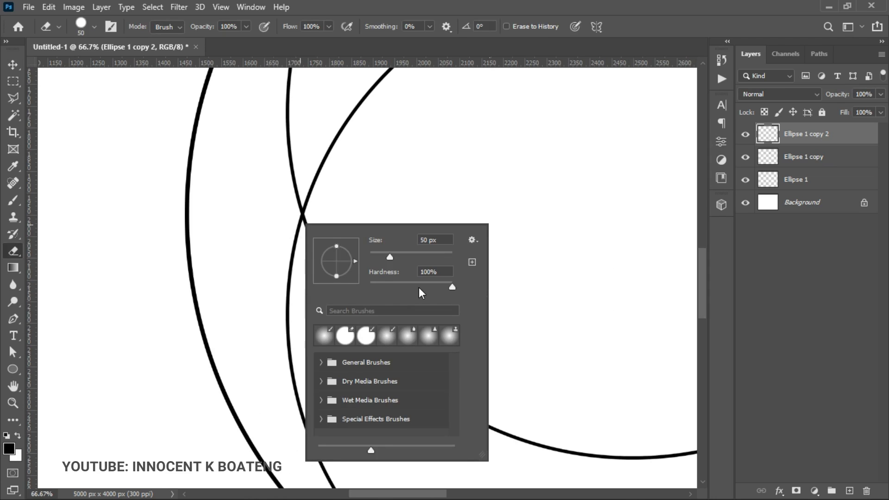
{"action": "key", "text": "Escape"}
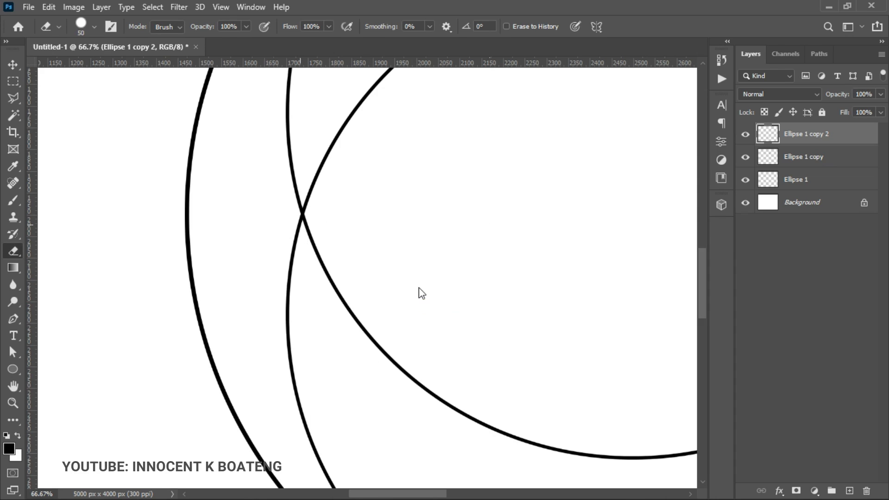
{"action": "left_click", "coordinate": [294, 220]}
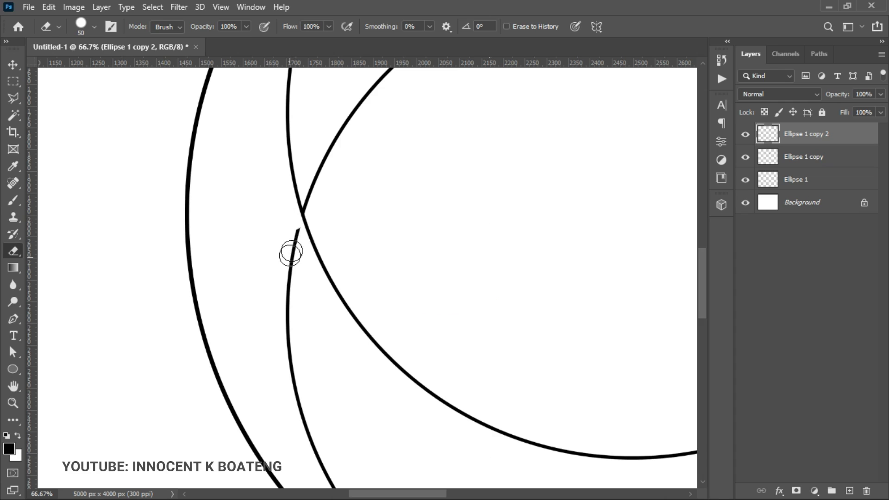
{"action": "scroll", "coordinate": [302, 195], "scroll_direction": "down", "scroll_amount": 3}
{"action": "mouse_move", "coordinate": [291, 153]}
{"action": "left_mouse_down"}
{"action": "mouse_move", "coordinate": [300, 233]}
{"action": "mouse_move", "coordinate": [292, 235]}
{"action": "mouse_move", "coordinate": [285, 218]}
{"action": "mouse_move", "coordinate": [299, 334]}
{"action": "mouse_move", "coordinate": [315, 383]}
{"action": "mouse_move", "coordinate": [369, 449]}
{"action": "left_mouse_up"}
{"action": "left_click_drag", "start_coordinate": [336, 210], "coordinate": [313, 175]}
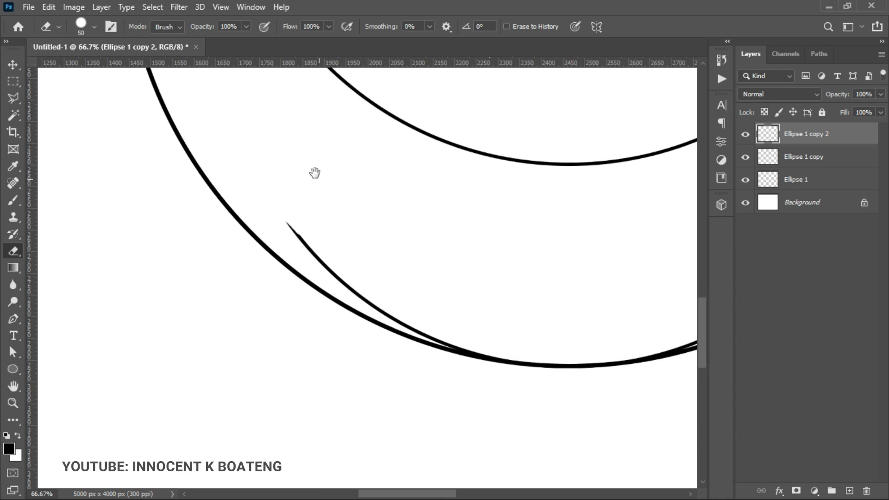
{"action": "mouse_move", "coordinate": [290, 222]}
{"action": "left_mouse_down"}
{"action": "mouse_move", "coordinate": [349, 286]}
{"action": "mouse_move", "coordinate": [386, 310]}
{"action": "mouse_move", "coordinate": [507, 357]}
{"action": "left_mouse_up"}
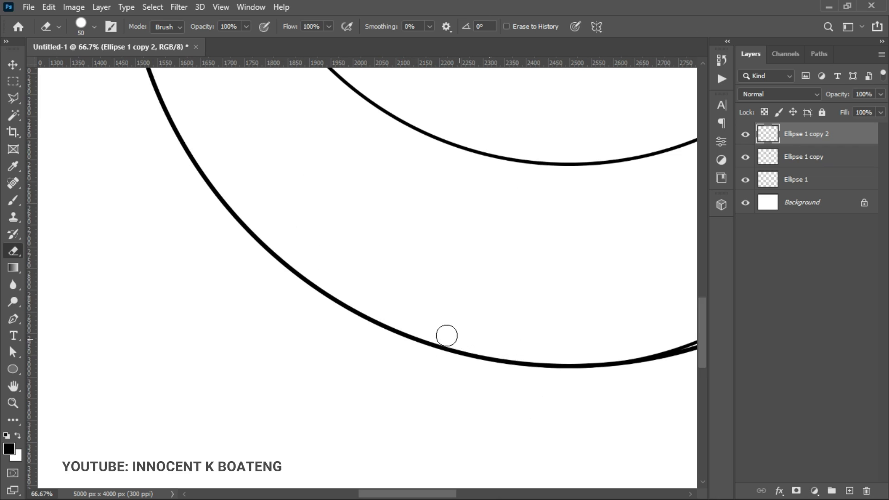
- Zoom out to 33.3% and pan the rings back into view
{"action": "mouse_move", "coordinate": [567, 329]}
{"action": "left_mouse_down"}
{"action": "mouse_move", "coordinate": [382, 382]}
{"action": "mouse_move", "coordinate": [512, 353]}
{"action": "mouse_move", "coordinate": [399, 341]}
{"action": "mouse_move", "coordinate": [565, 307]}
{"action": "mouse_move", "coordinate": [523, 306]}
{"action": "left_mouse_up"}
{"action": "left_click", "coordinate": [436, 300], "text": "alt"}
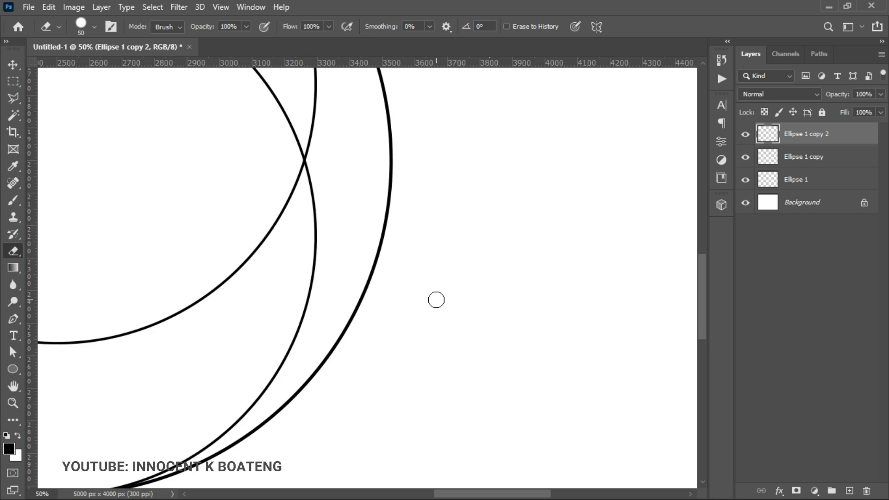
{"action": "left_click", "coordinate": [434, 300], "text": "alt"}
{"action": "left_click_drag", "start_coordinate": [473, 353], "coordinate": [534, 348]}
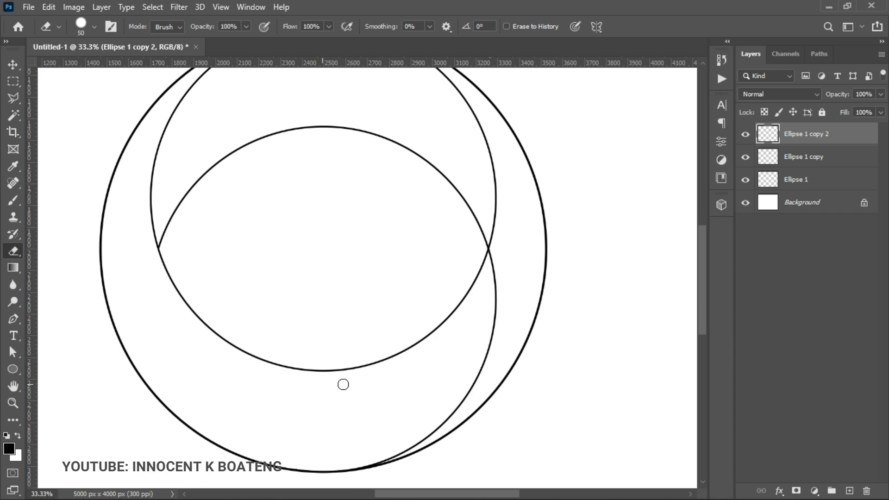
{"action": "scroll", "coordinate": [500, 285], "scroll_direction": "up", "scroll_amount": 2}
- Select the Ellipse 1 copy layer from the canvas and toggle its visibility to identify it
{"action": "key", "text": "v"}
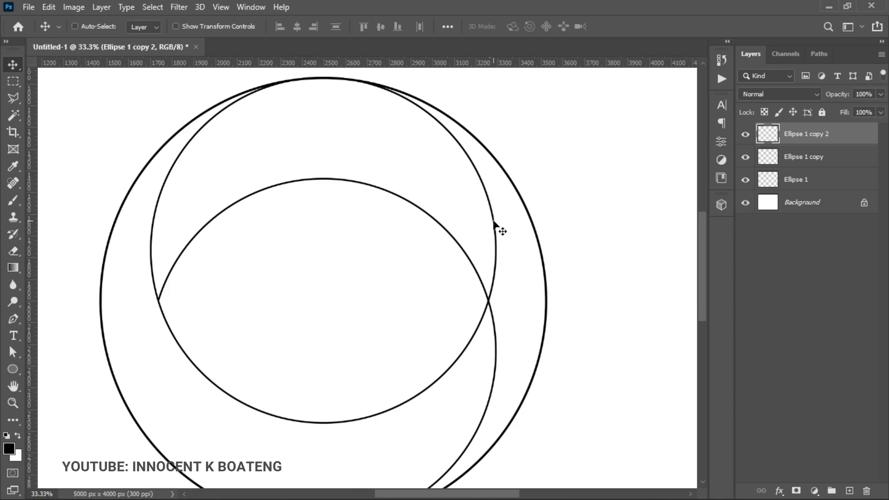
{"action": "right_click", "coordinate": [494, 224]}
{"action": "left_click", "coordinate": [504, 226]}
{"action": "right_click", "coordinate": [486, 193]}
{"action": "right_click", "coordinate": [487, 188]}
{"action": "left_click", "coordinate": [511, 193]}
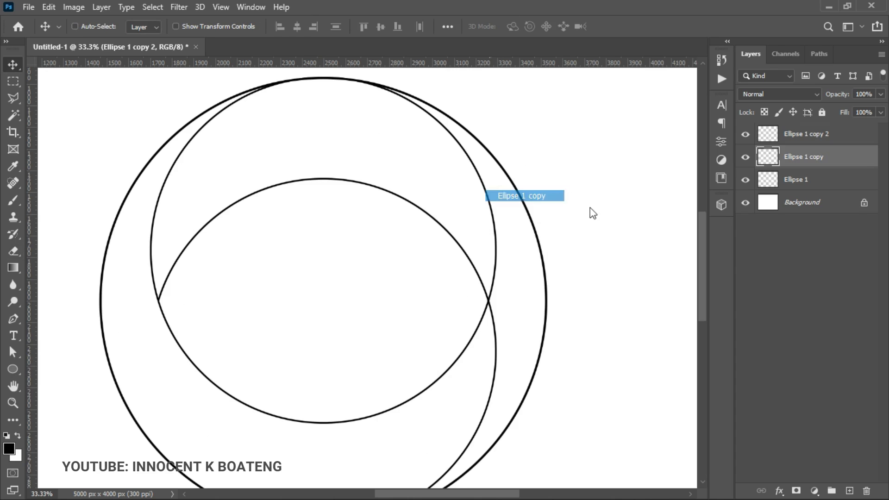
{"action": "left_click", "coordinate": [746, 158]}
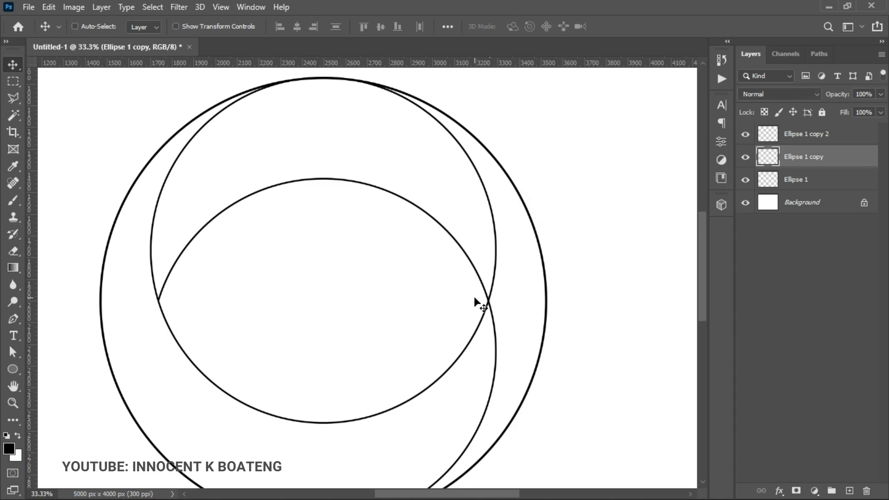
- Erase Ellipse 1 copy's arcs above the right intersection and where the arcs merge
{"action": "key", "text": "e"}
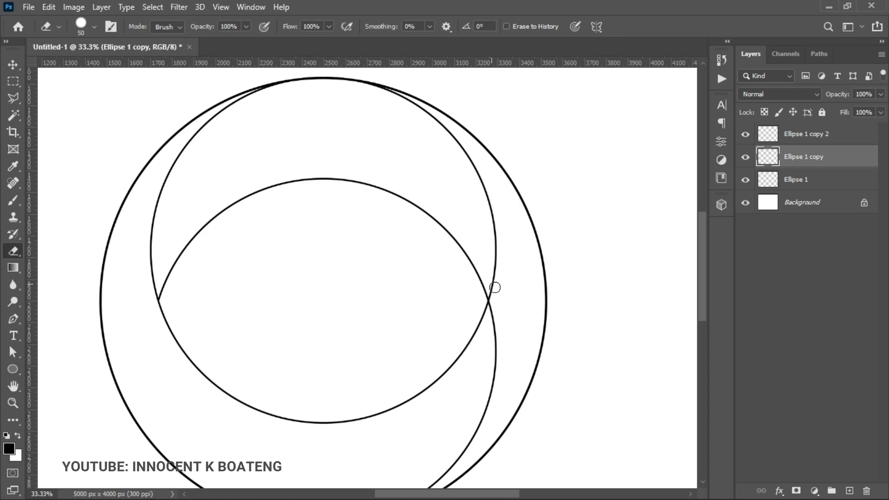
{"action": "key", "text": "z"}
{"action": "left_click", "coordinate": [494, 303]}
{"action": "key", "text": "e"}
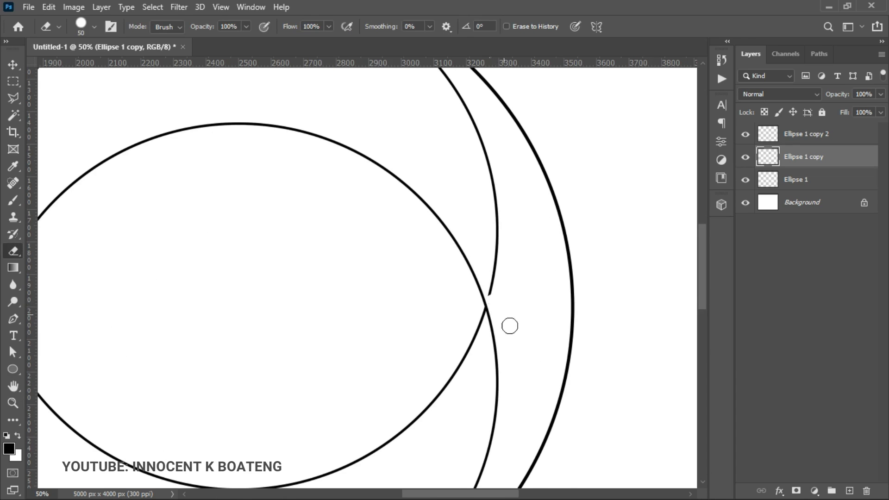
{"action": "mouse_move", "coordinate": [492, 293]}
{"action": "left_mouse_down"}
{"action": "mouse_move", "coordinate": [497, 190]}
{"action": "mouse_move", "coordinate": [456, 88]}
{"action": "left_mouse_up"}
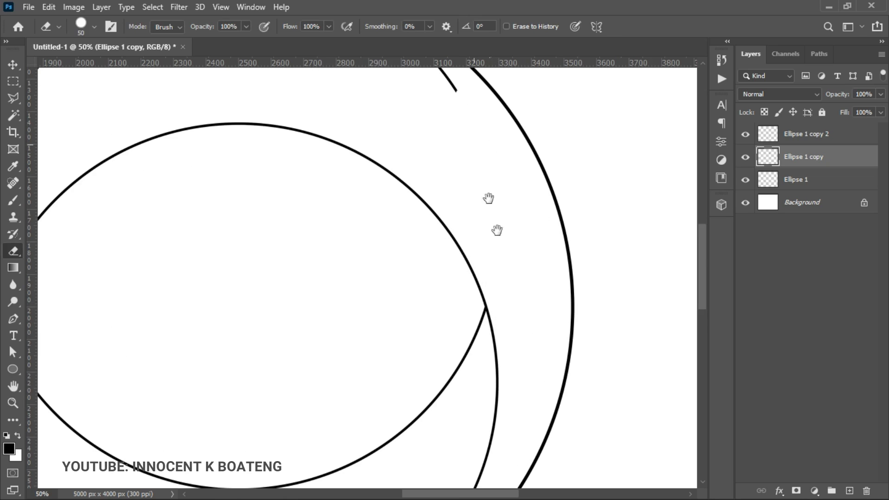
{"action": "left_click_drag", "start_coordinate": [490, 213], "coordinate": [526, 333]}
{"action": "mouse_move", "coordinate": [513, 283]}
{"action": "left_mouse_down"}
{"action": "mouse_move", "coordinate": [433, 206]}
{"action": "mouse_move", "coordinate": [337, 171]}
{"action": "left_mouse_up"}
{"action": "key", "text": "ctrl+z"}
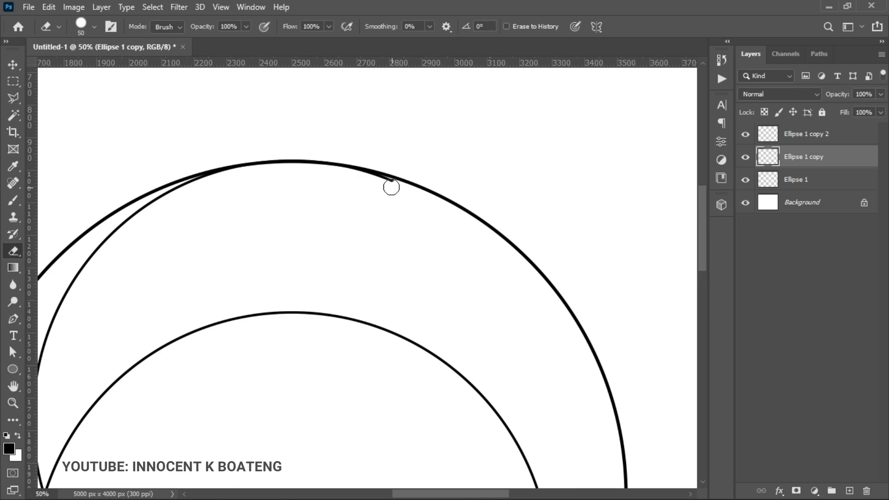
{"action": "left_click_drag", "start_coordinate": [378, 183], "coordinate": [354, 175]}
- Fit the whole canvas on screen and adjust the zoom on the rings
{"action": "key", "text": "z"}
{"action": "right_click", "coordinate": [381, 216]}
{"action": "left_click", "coordinate": [407, 224]}
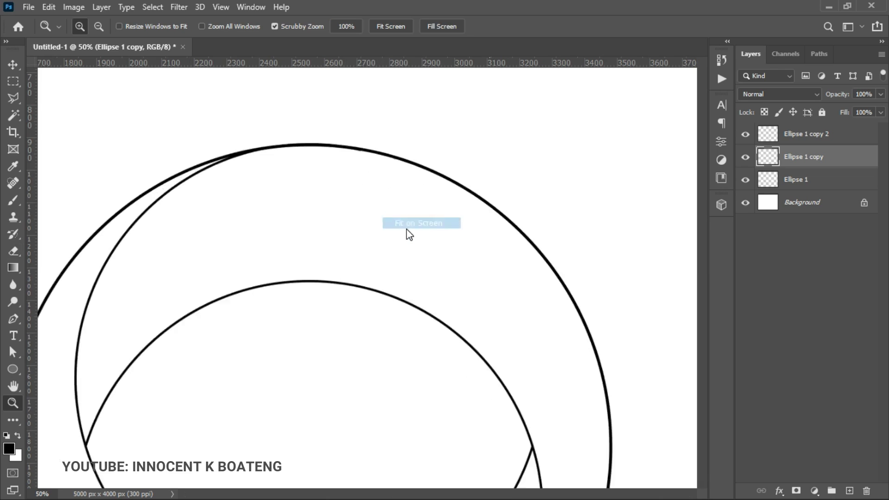
{"action": "left_click", "coordinate": [403, 281], "text": "alt"}
{"action": "left_click", "coordinate": [404, 280]}
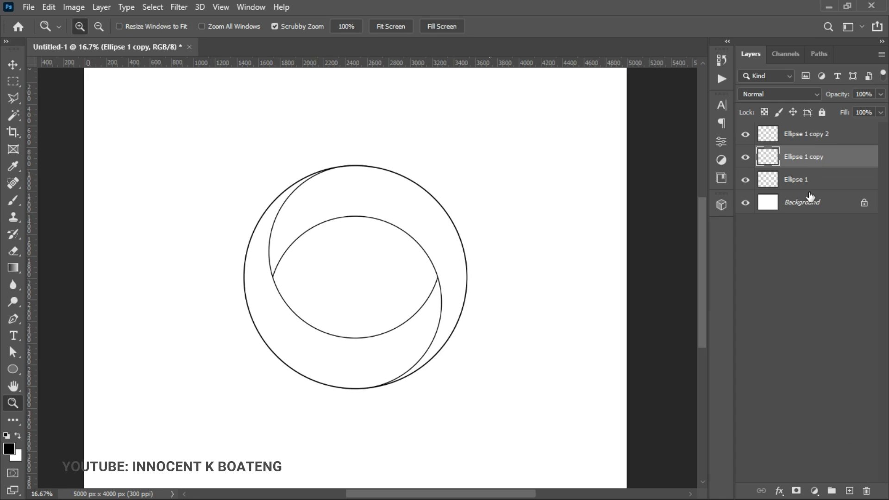
- Group all three ellipse layers as Group 1, duplicate it as Group 1 copy, and hide Group 1
{"action": "key", "text": "alt+bracketright"}
{"action": "left_click", "coordinate": [804, 184], "text": "shift"}
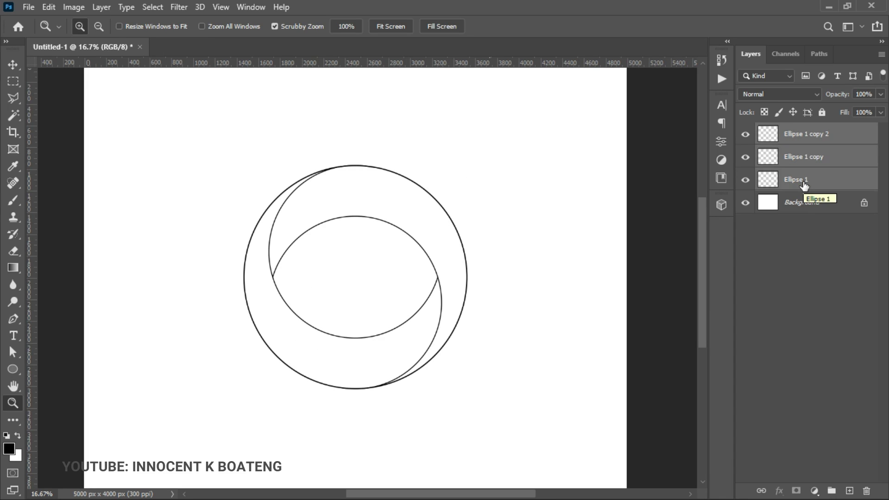
{"action": "key", "text": "ctrl+g"}
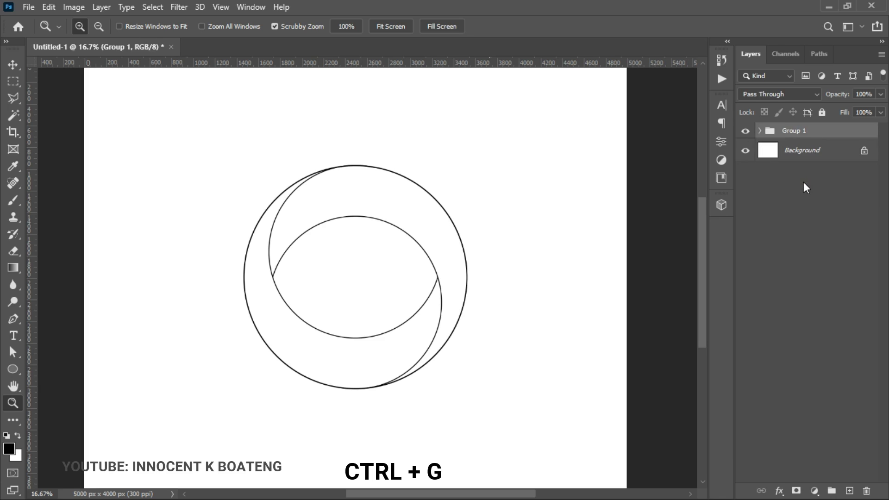
{"action": "key", "text": "ctrl+j"}
{"action": "left_click", "coordinate": [745, 147]}
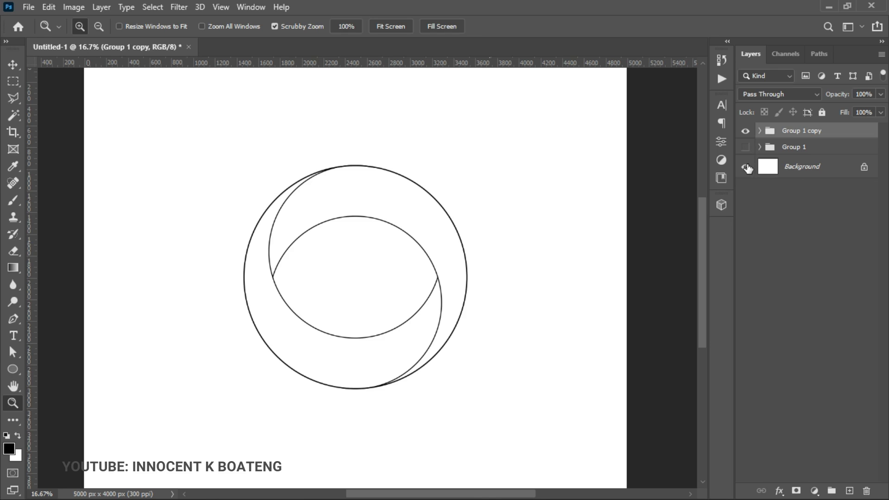
- Convert Group 1 copy into a single smart object layer
{"action": "right_click", "coordinate": [800, 131]}
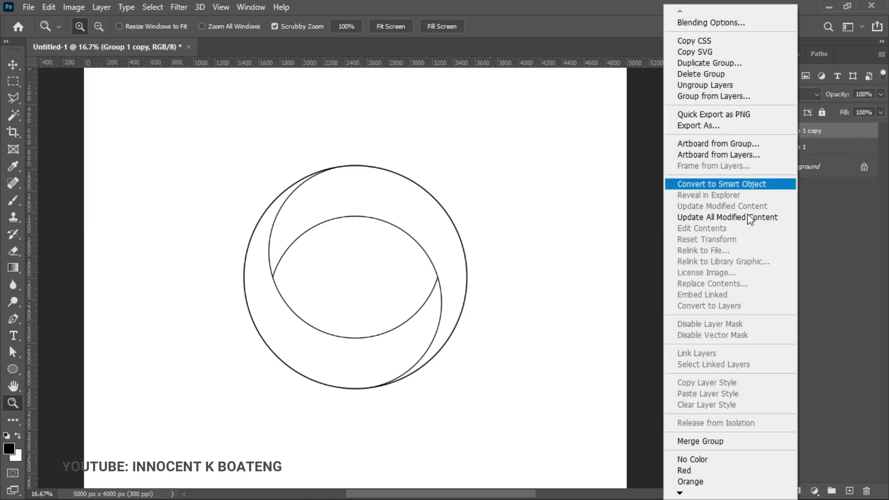
{"action": "left_click", "coordinate": [724, 186]}
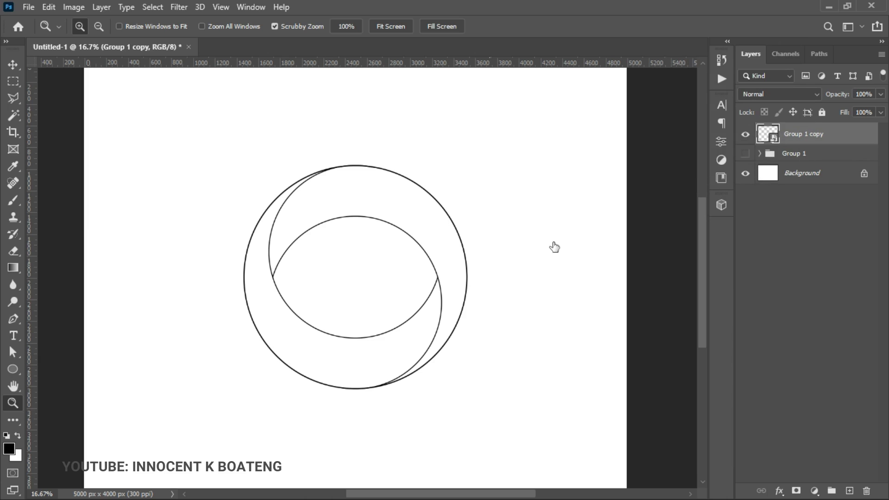
{"action": "left_click", "coordinate": [745, 136]}
{"action": "left_click", "coordinate": [745, 136]}
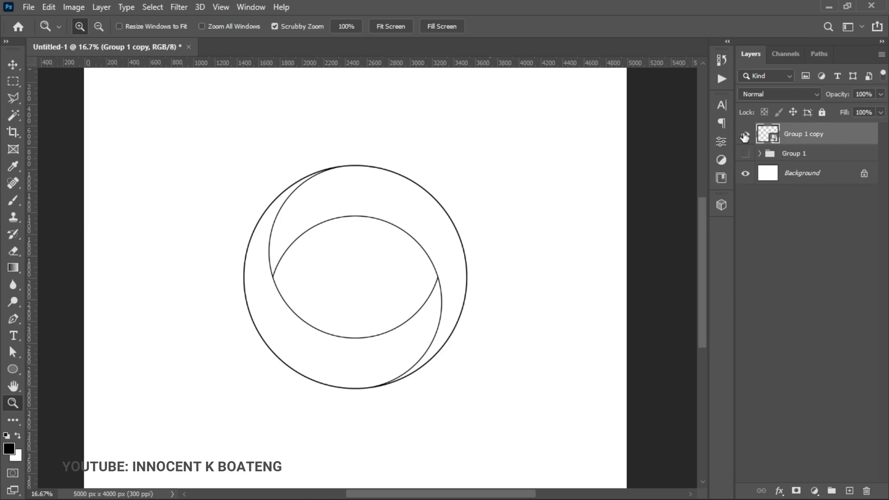
{"action": "left_click", "coordinate": [818, 155]}
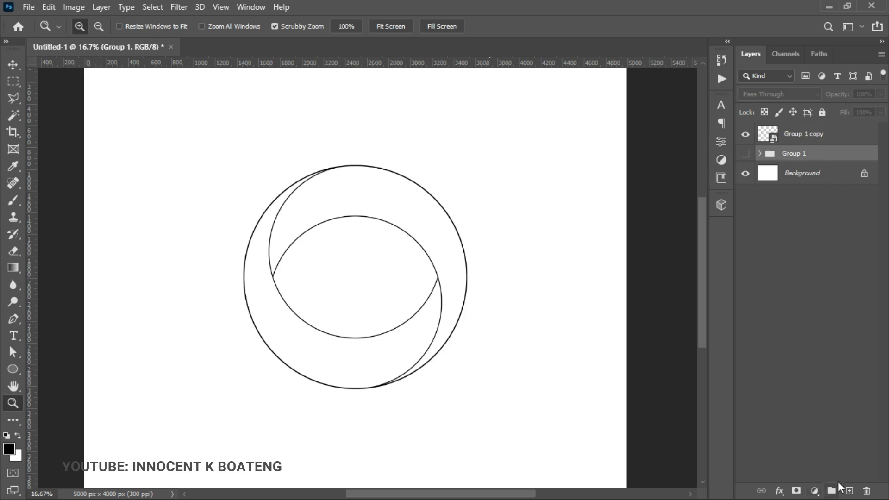
{"action": "left_click", "coordinate": [797, 139]}
{"action": "right_click", "coordinate": [799, 134]}
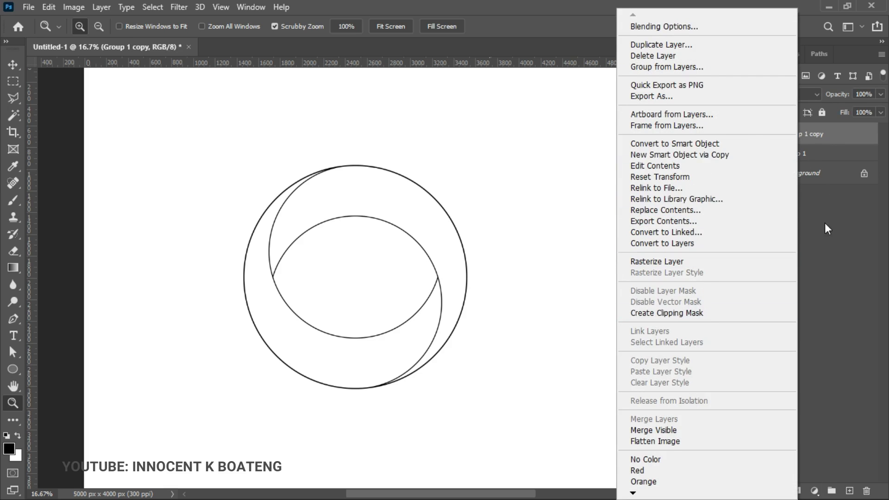
{"action": "left_click", "coordinate": [806, 139]}
- Rename the smart object layer to 'Sketch'
{"action": "double_click", "coordinate": [806, 136]}
{"action": "type", "text": "Sk"}
{"action": "key", "text": "Return"}
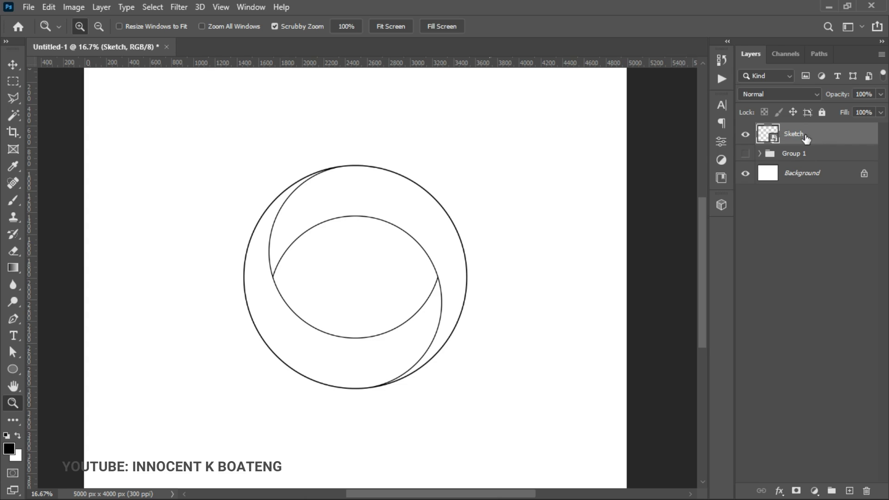
- Add a new empty layer above Group 1 and rename it 'Color'
{"action": "left_click", "coordinate": [824, 153]}
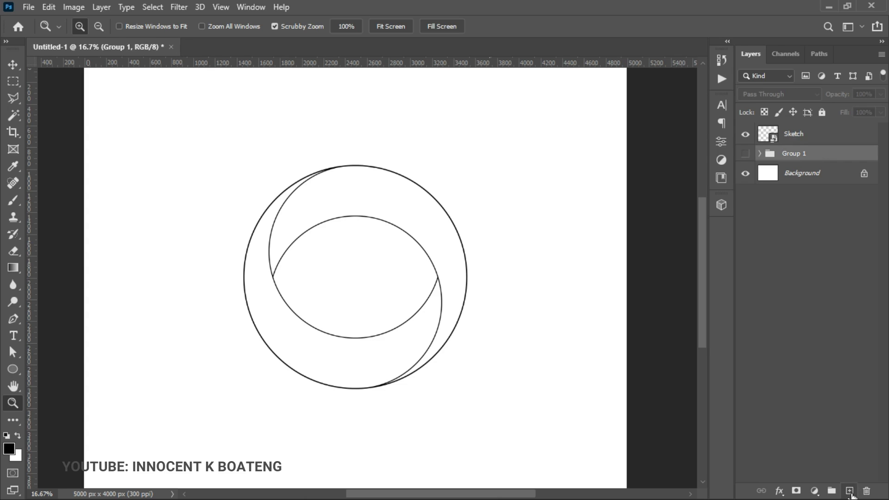
{"action": "left_click", "coordinate": [850, 490]}
{"action": "double_click", "coordinate": [793, 157]}
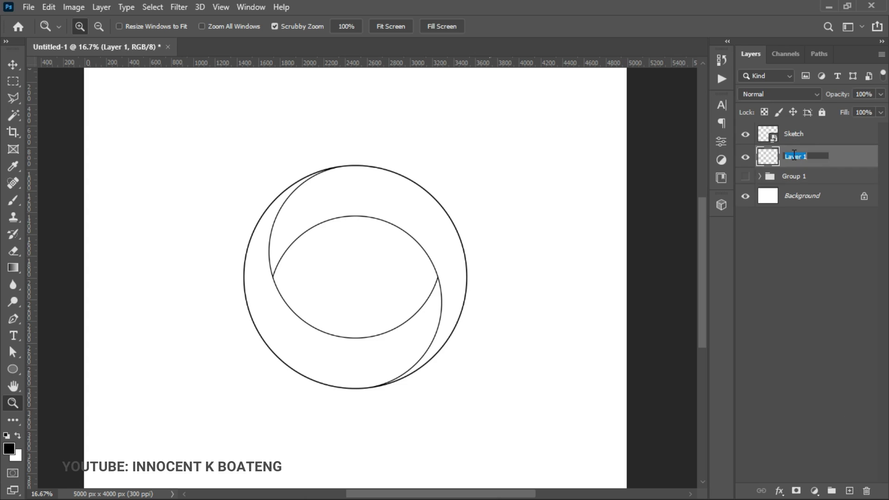
{"action": "type", "text": "Color"}
{"action": "key", "text": "Return"}
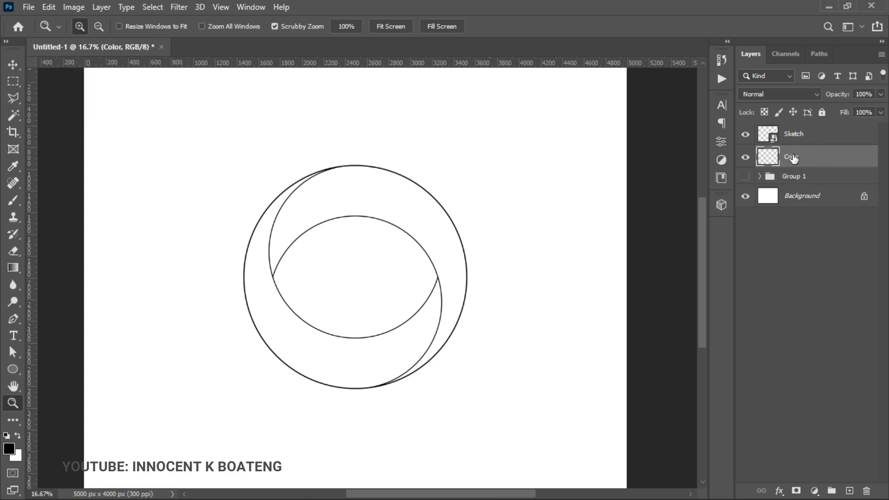
{"action": "key", "text": "ctrl+plus"}
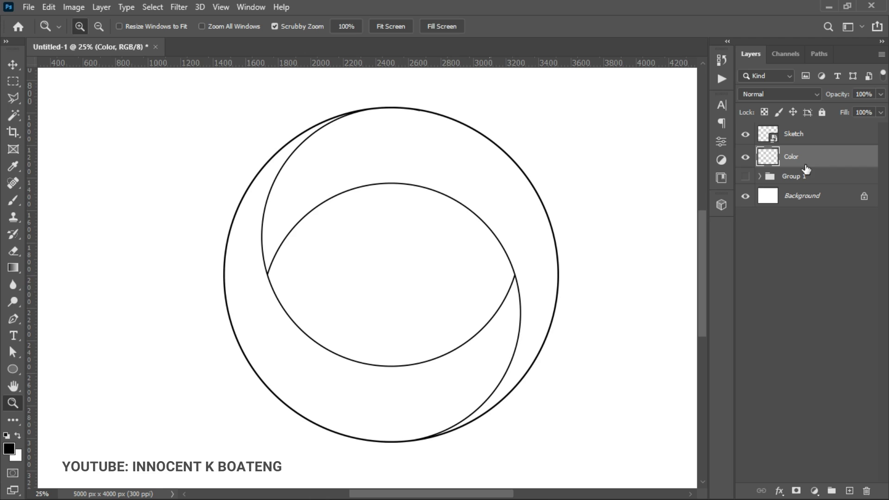
- On the Sketch layer, Magic Wand-select the upper crescent between the outer circle and swirl arcs
{"action": "left_click", "coordinate": [815, 139]}
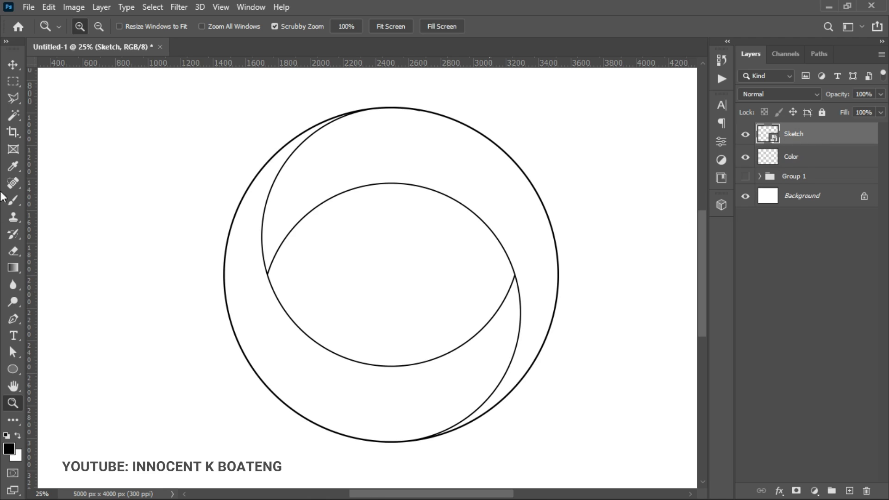
{"action": "left_click", "coordinate": [13, 118]}
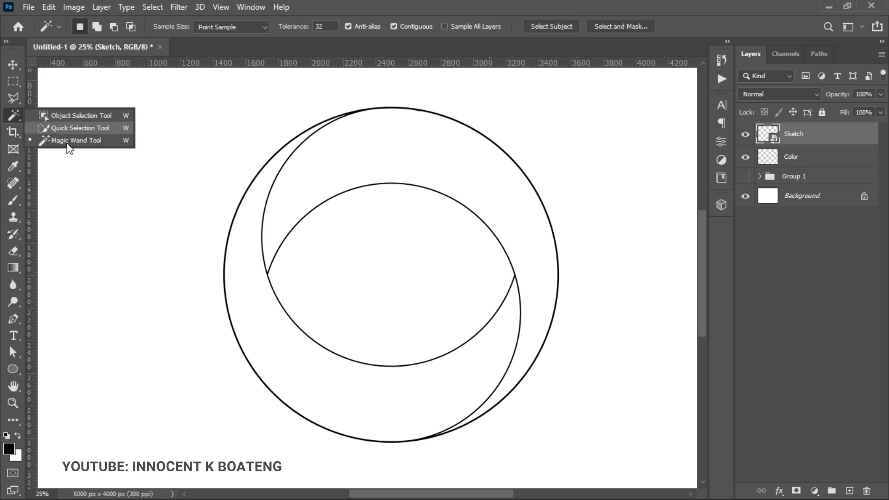
{"action": "left_click", "coordinate": [71, 141]}
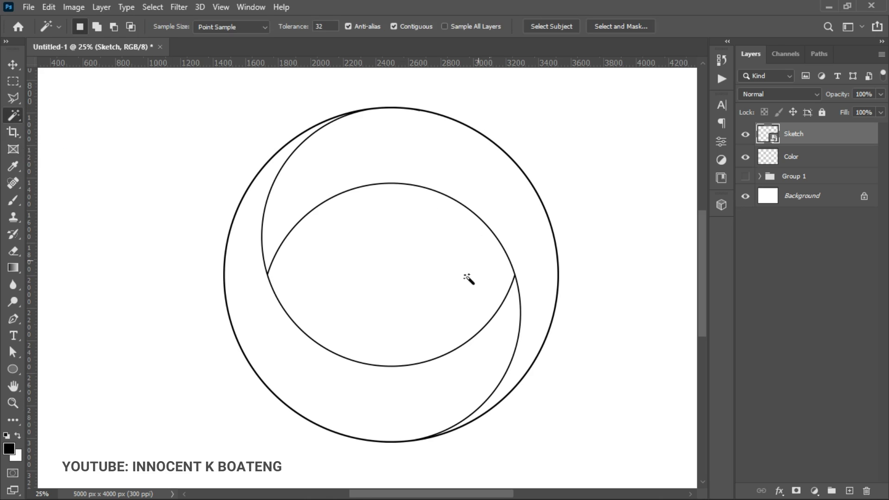
{"action": "left_click", "coordinate": [453, 164]}
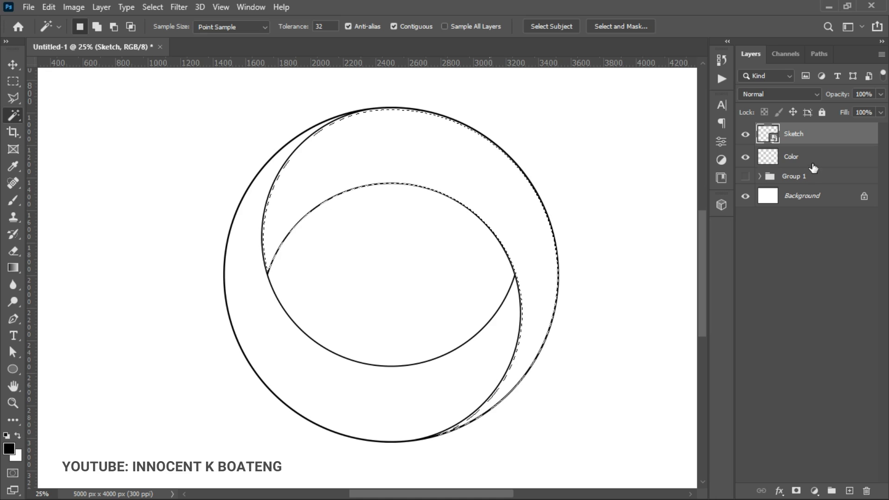
{"action": "left_click", "coordinate": [13, 268]}
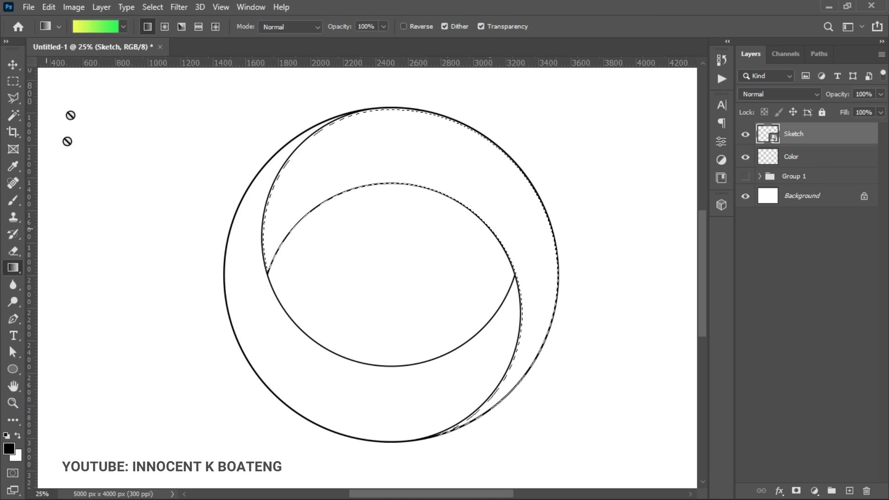
- Load the magenta Red_05 preset from the Reds gradient collection
{"action": "left_click", "coordinate": [118, 27]}
{"action": "left_click", "coordinate": [675, 152]}
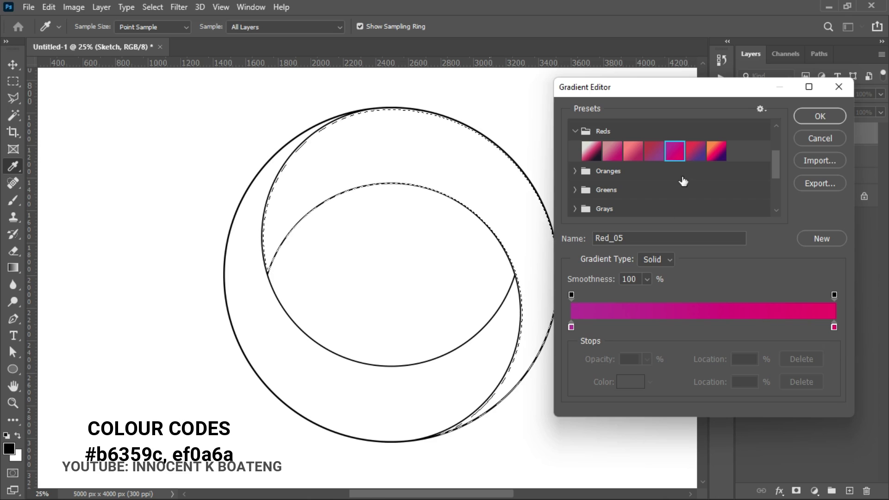
{"action": "left_click", "coordinate": [820, 117]}
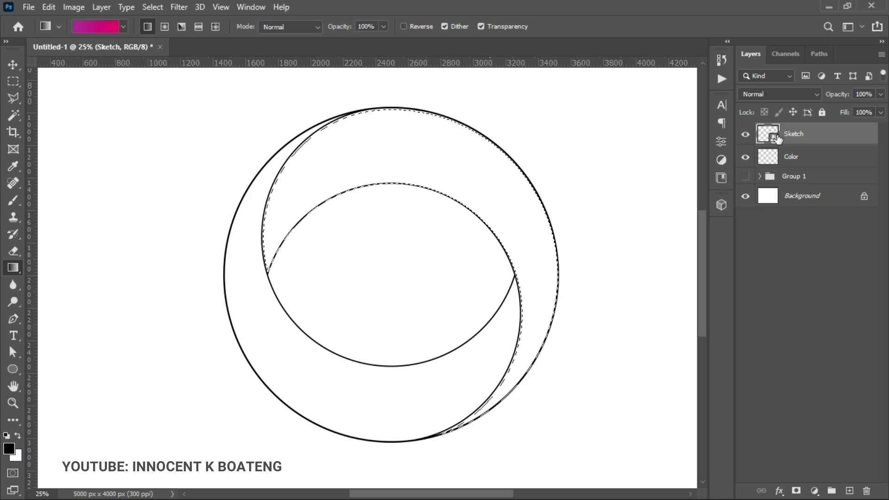
- On the Color layer, fill the upper crescent with a purple-to-pink gradient and deselect
{"action": "left_click", "coordinate": [800, 162]}
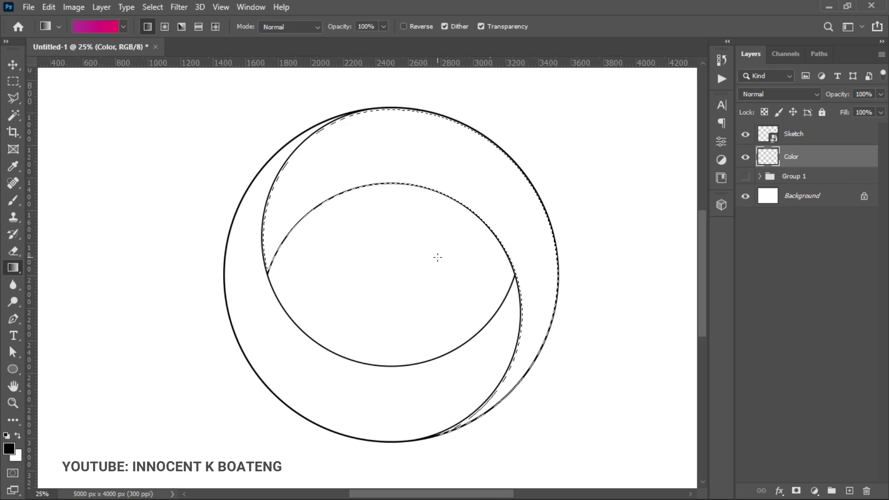
{"action": "right_click", "coordinate": [12, 270]}
{"action": "left_click", "coordinate": [74, 268]}
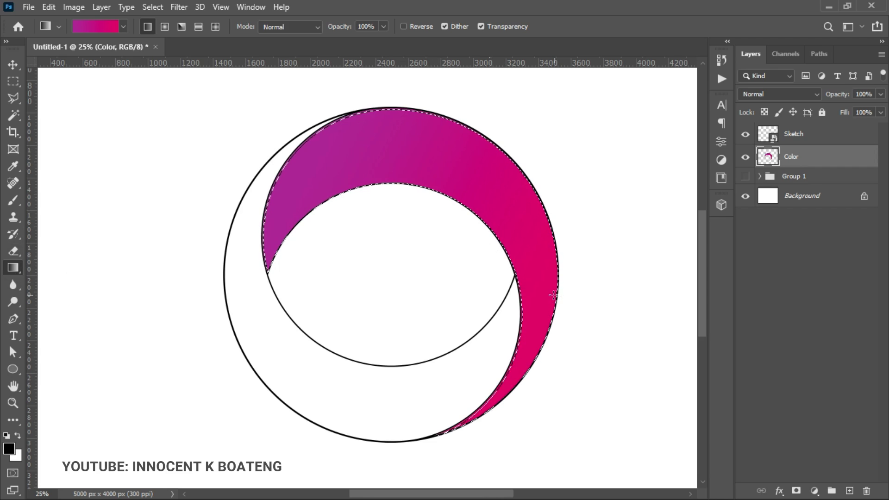
{"action": "left_click_drag", "start_coordinate": [542, 296], "coordinate": [323, 171]}
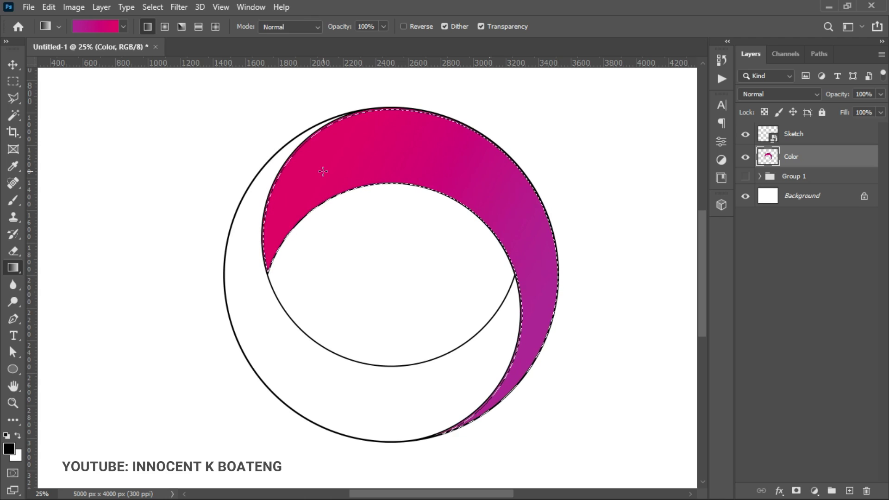
{"action": "left_click_drag", "start_coordinate": [323, 172], "coordinate": [545, 268]}
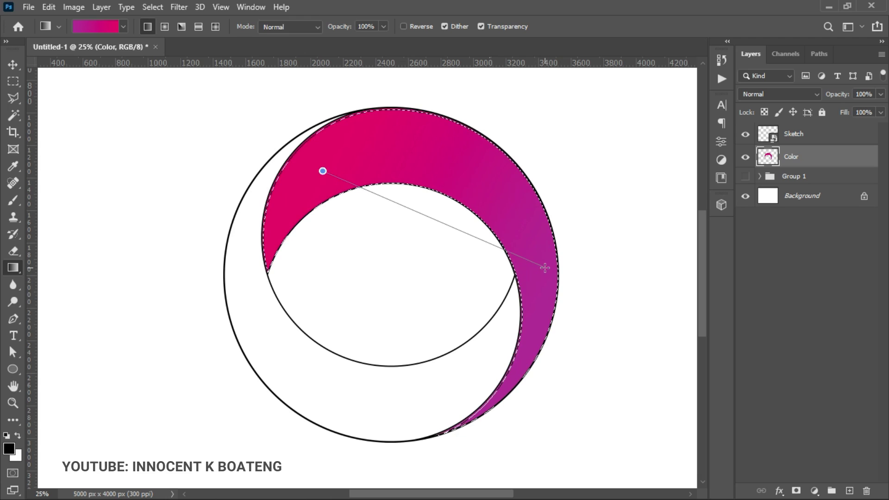
{"action": "left_click_drag", "start_coordinate": [545, 267], "coordinate": [545, 267]}
{"action": "key", "text": "ctrl+d"}
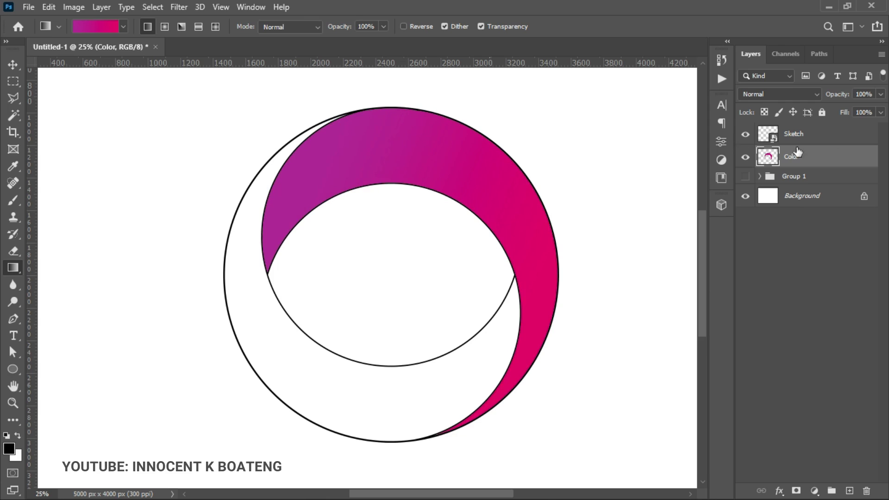
{"action": "left_click", "coordinate": [822, 134]}
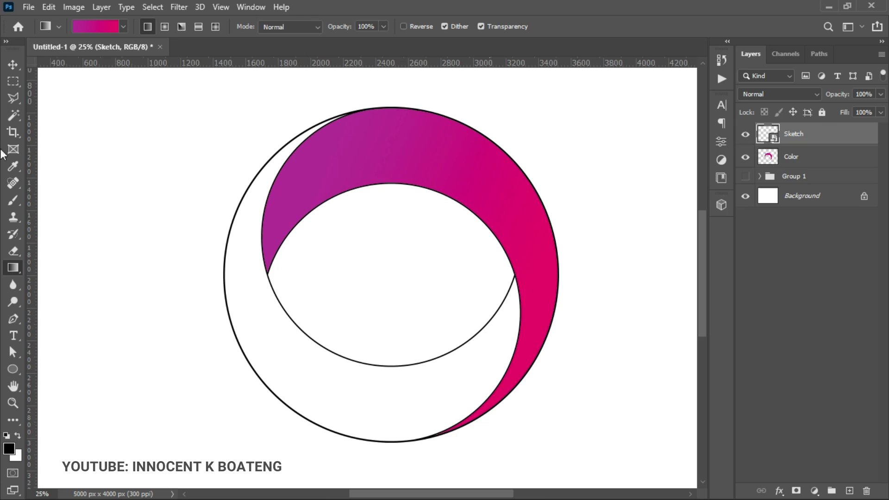
- Magic Wand the lower white band on Sketch, gradient-fill it on the Color layer, and deselect
{"action": "left_click_drag", "start_coordinate": [13, 117], "coordinate": [65, 143]}
{"action": "left_click", "coordinate": [292, 370]}
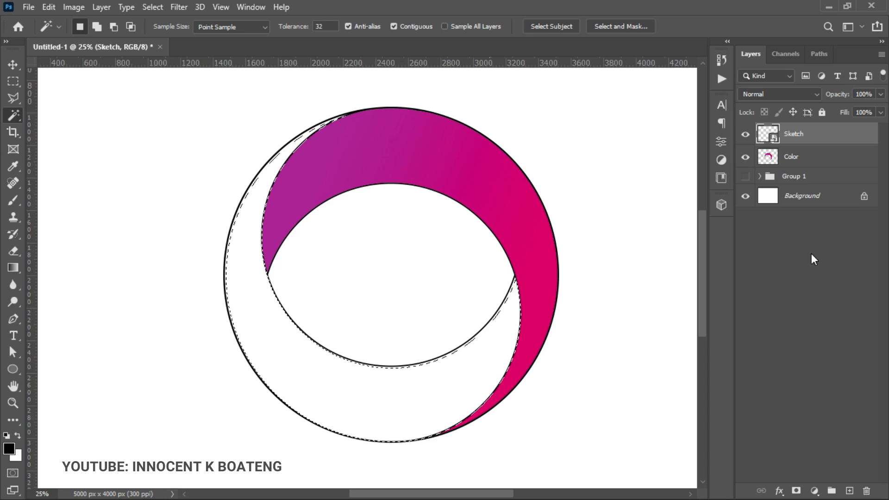
{"action": "left_click", "coordinate": [19, 268]}
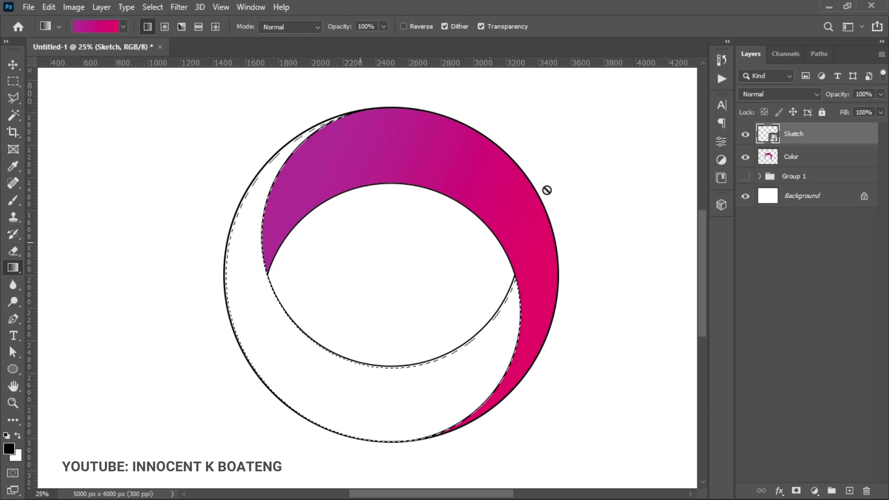
{"action": "left_click", "coordinate": [795, 162]}
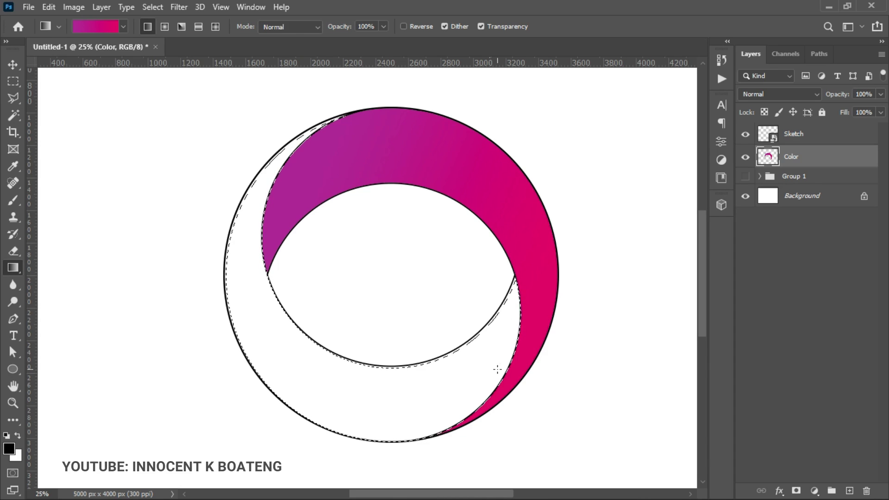
{"action": "left_click_drag", "start_coordinate": [460, 368], "coordinate": [244, 279]}
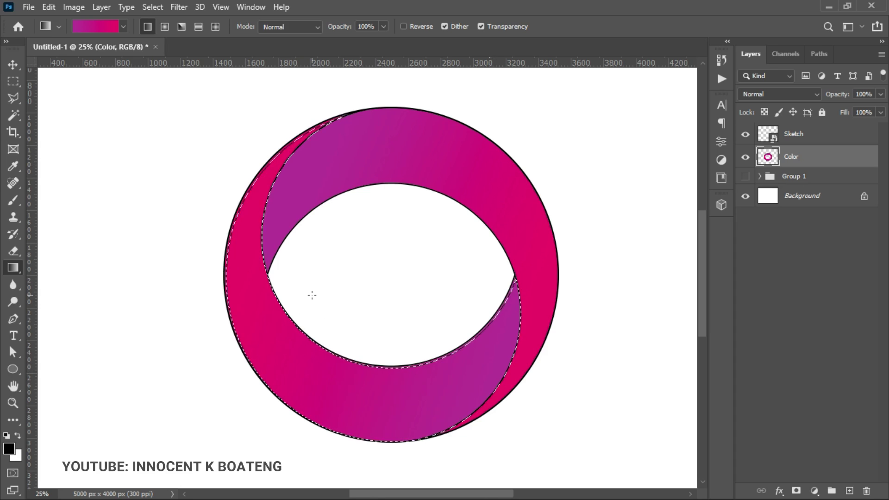
{"action": "key", "text": "ctrl+d"}
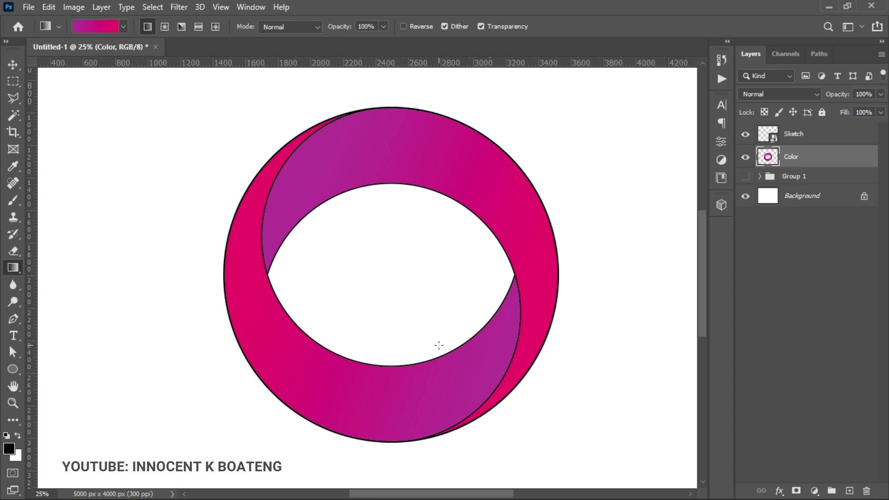
- Fit the canvas on screen and hide the Sketch layer's line art
{"action": "left_click", "coordinate": [483, 264], "text": "alt"}
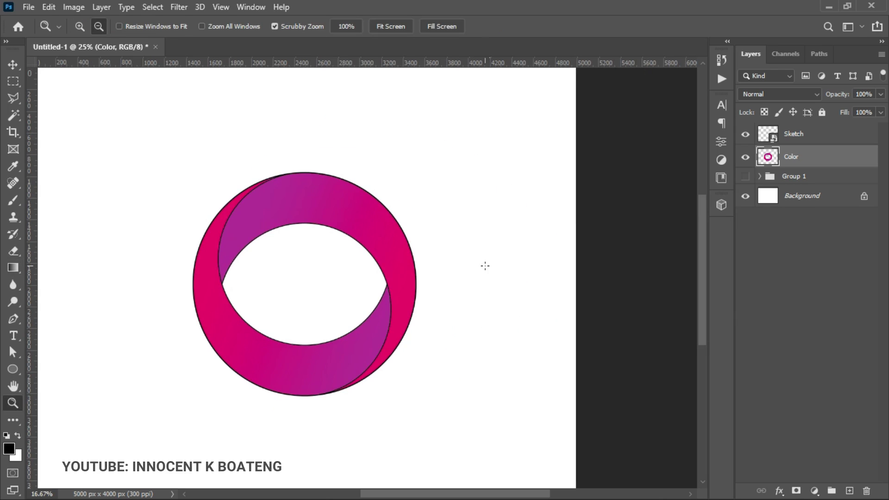
{"action": "key", "text": "z"}
{"action": "left_click", "coordinate": [332, 280]}
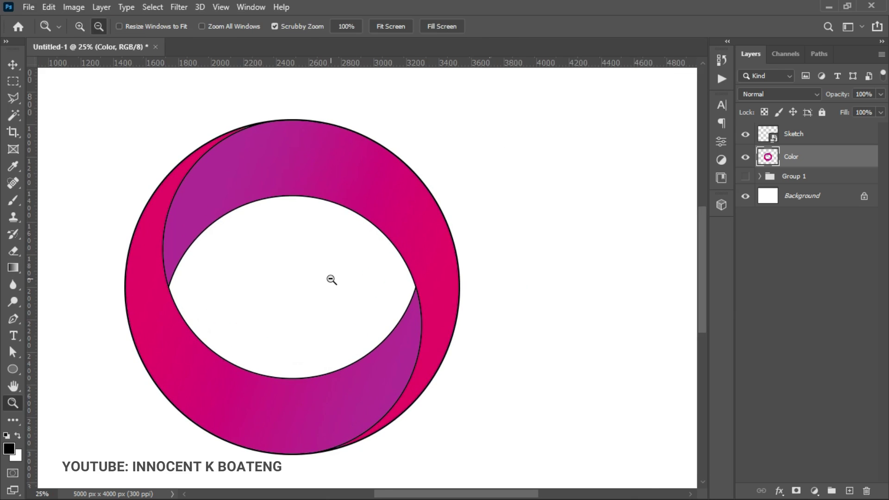
{"action": "key", "text": "ctrl+plus"}
{"action": "key", "text": "z"}
{"action": "right_click", "coordinate": [531, 293]}
{"action": "left_click", "coordinate": [548, 299]}
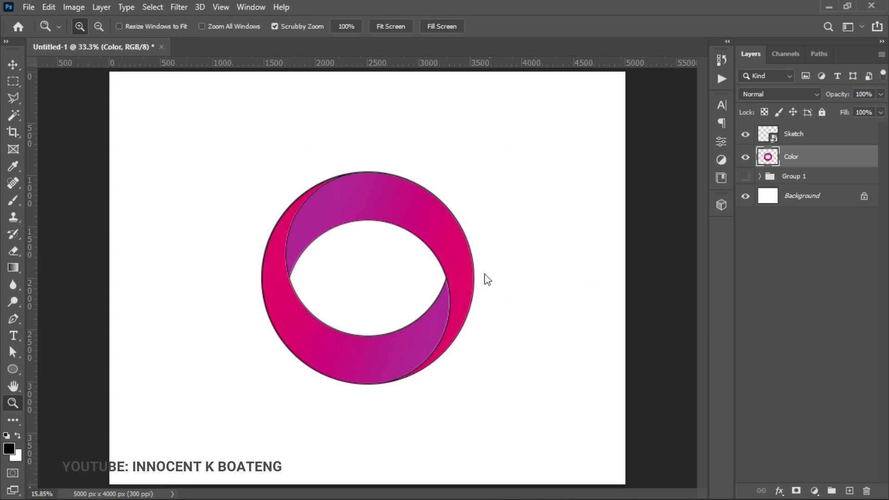
{"action": "left_click", "coordinate": [823, 139]}
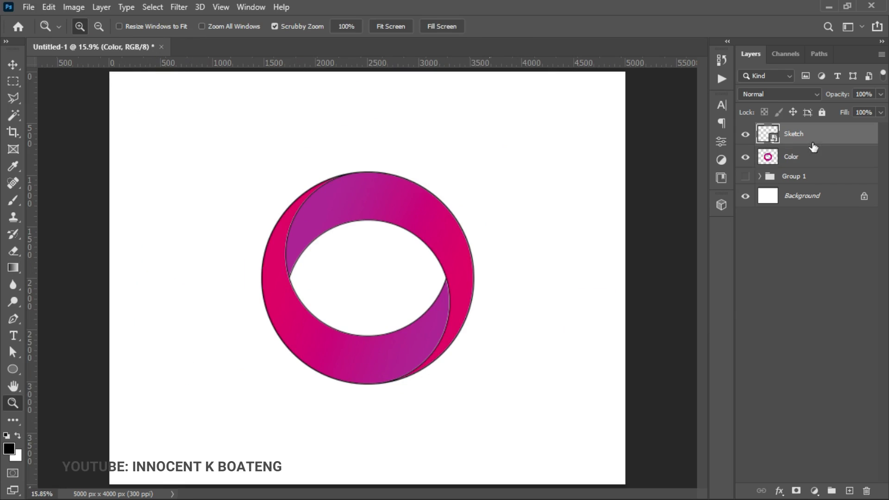
{"action": "left_click", "coordinate": [746, 137]}
{"action": "key", "text": "g"}
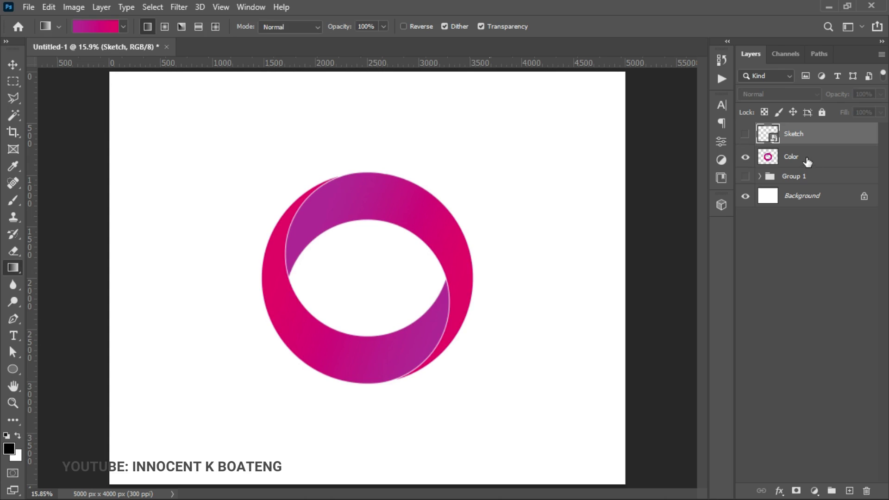
{"action": "left_click", "coordinate": [817, 163]}
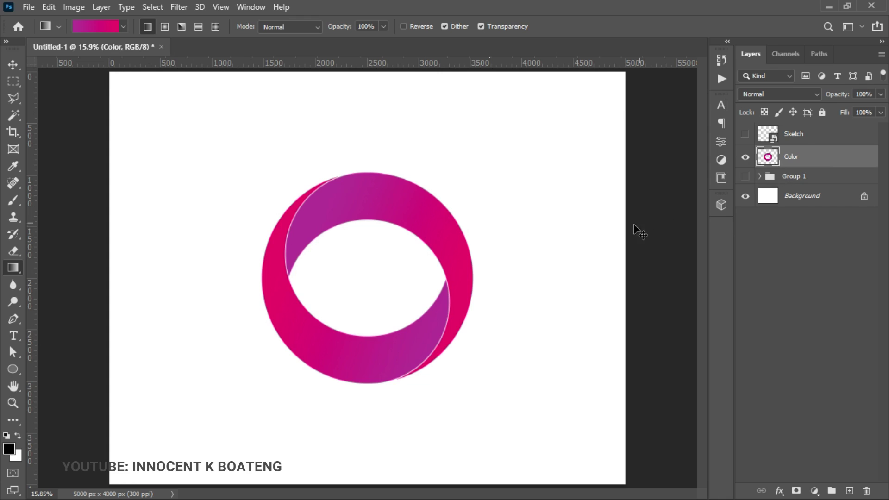
{"action": "key", "text": "ctrl+u"}
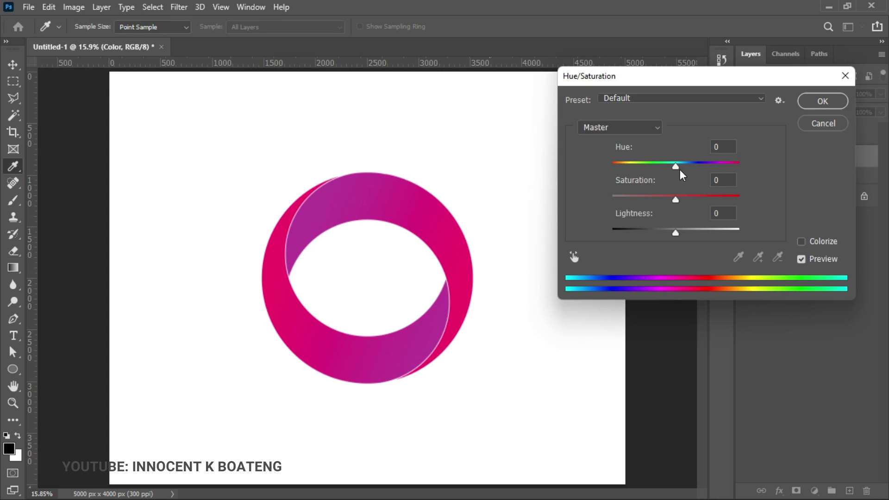
- Apply a Hue shift of +41 to the Color layer, turning the gradients orange-red
{"action": "left_click_drag", "start_coordinate": [677, 168], "coordinate": [702, 175]}
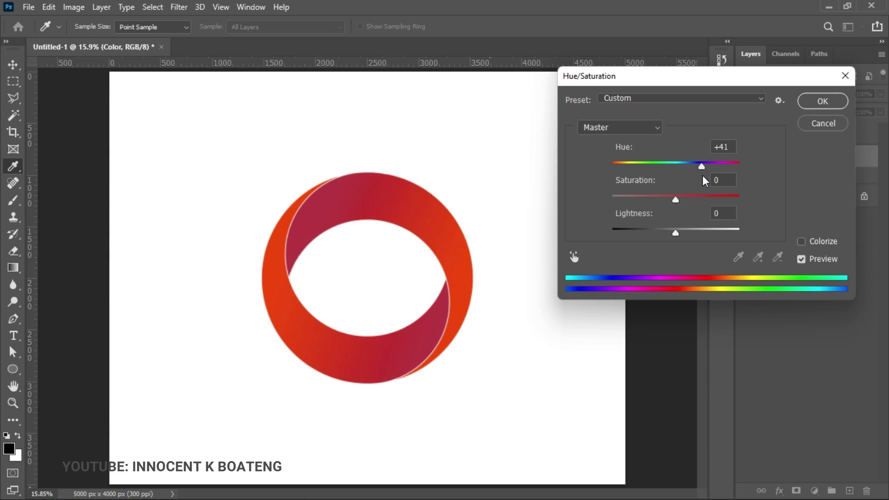
{"action": "left_click", "coordinate": [831, 103]}
{"action": "key", "text": "g"}
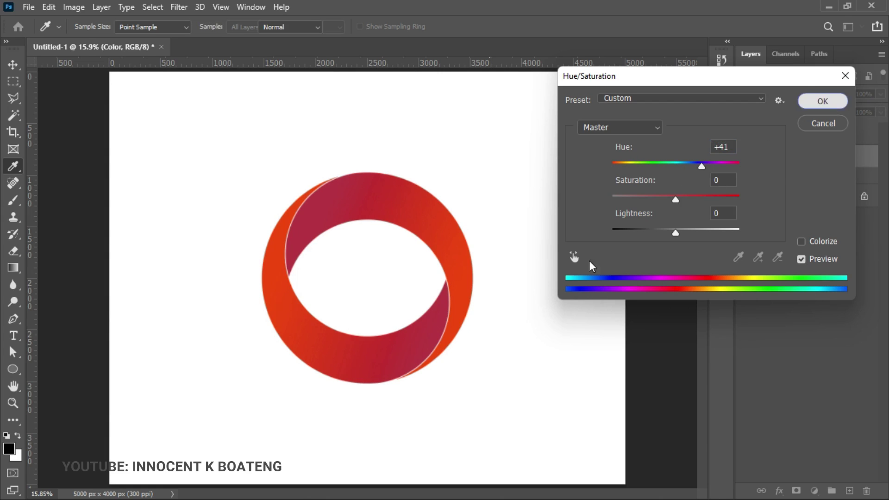
{"action": "key", "text": "z"}
{"action": "left_click", "coordinate": [398, 288], "text": "alt"}
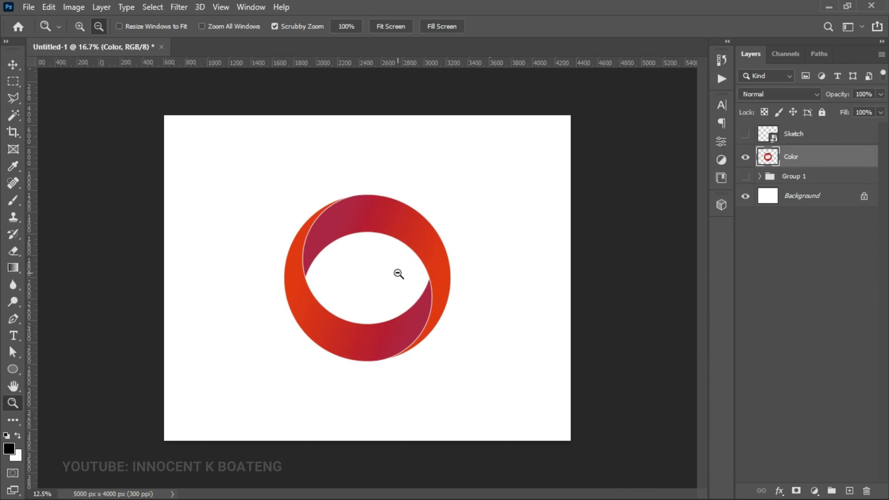
- Convert the Color layer to a smart object
{"action": "key", "text": "ctrl+t"}
{"action": "key", "text": "Escape"}
{"action": "key", "text": "v"}
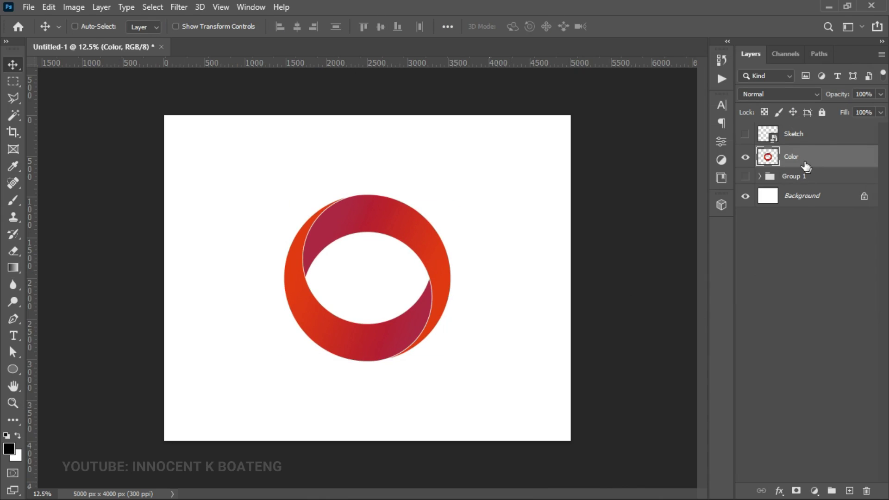
{"action": "right_click", "coordinate": [804, 174]}
{"action": "left_click", "coordinate": [685, 181]}
- Scale the ring to about 86.89% and align it to the canvas centre
{"action": "key", "text": "ctrl+t"}
{"action": "left_click_drag", "start_coordinate": [449, 360], "coordinate": [422, 332]}
{"action": "key", "text": "Return"}
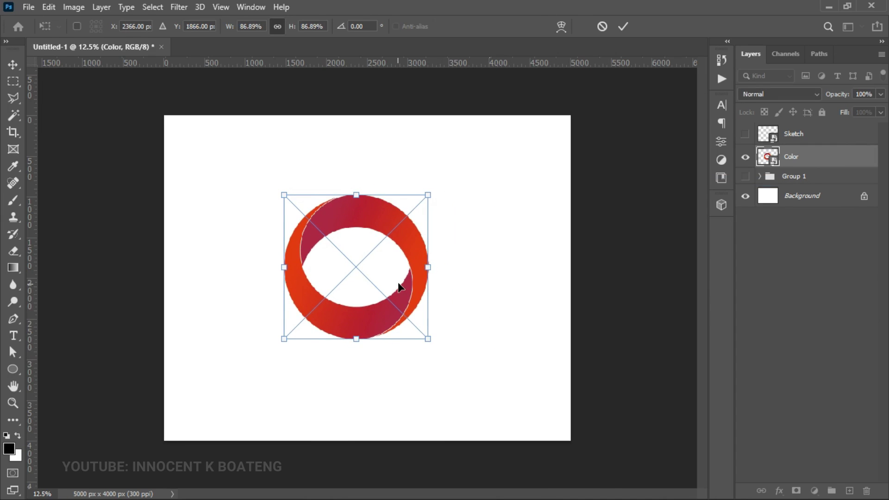
{"action": "key", "text": "ctrl+a"}
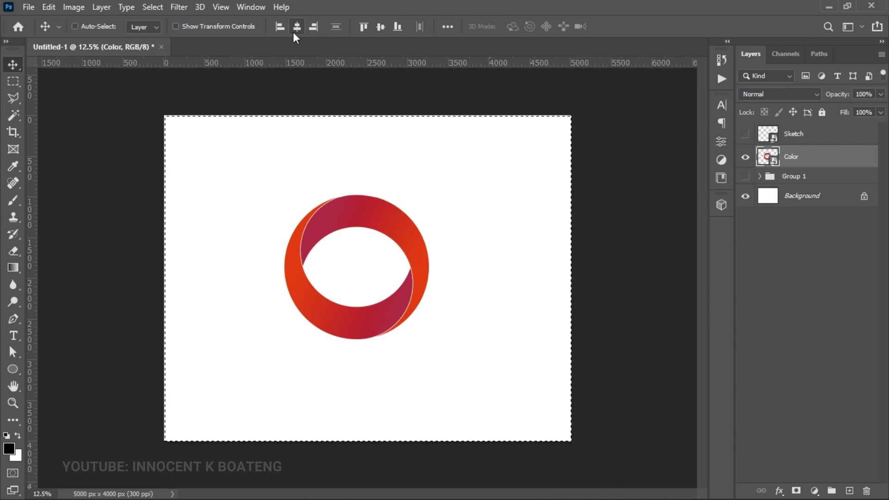
{"action": "left_click", "coordinate": [381, 26]}
{"action": "key", "text": "ctrl+d"}
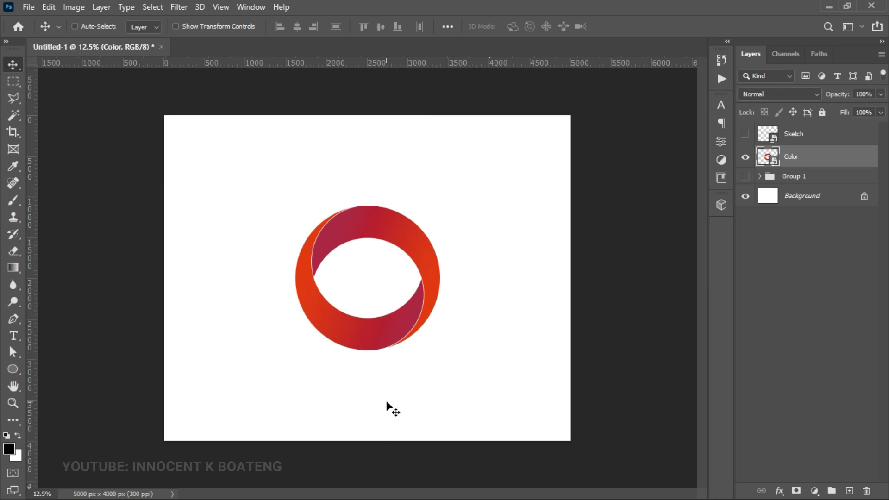
{"action": "left_click", "coordinate": [838, 203]}
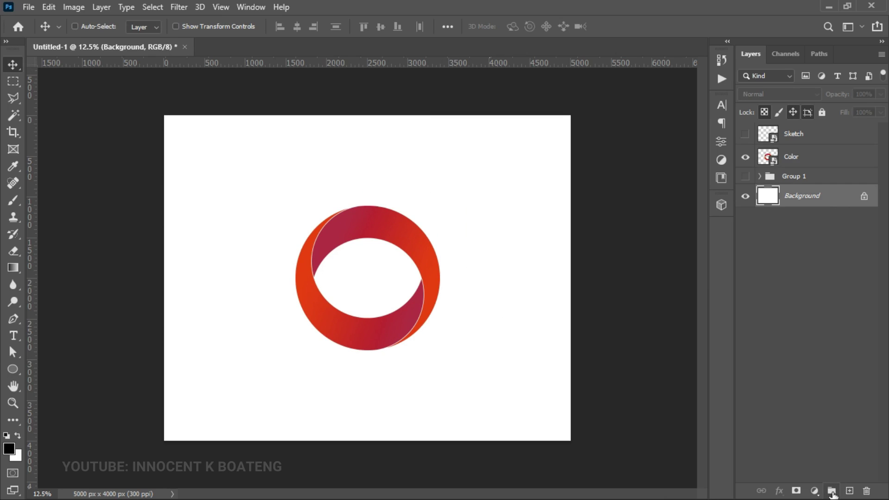
- Add a black Solid Color fill layer and move it just above Background
{"action": "left_click", "coordinate": [819, 493]}
{"action": "left_click", "coordinate": [813, 492]}
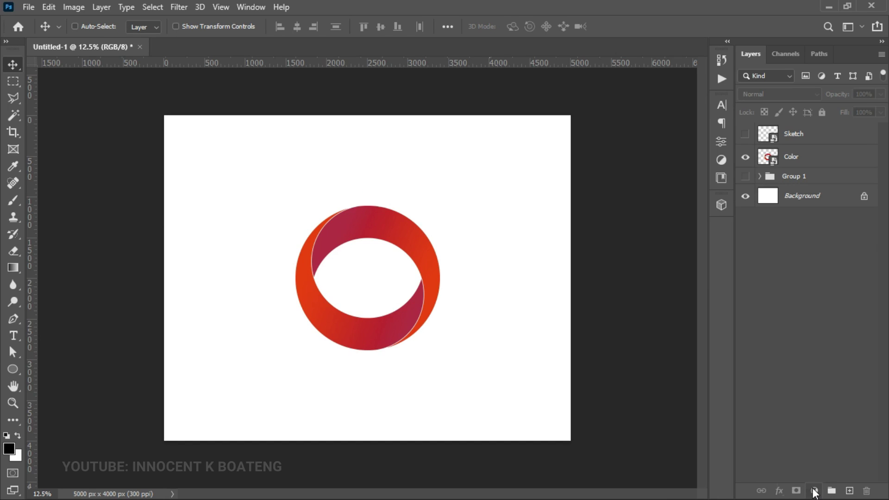
{"action": "left_click", "coordinate": [815, 492]}
{"action": "left_click", "coordinate": [806, 258]}
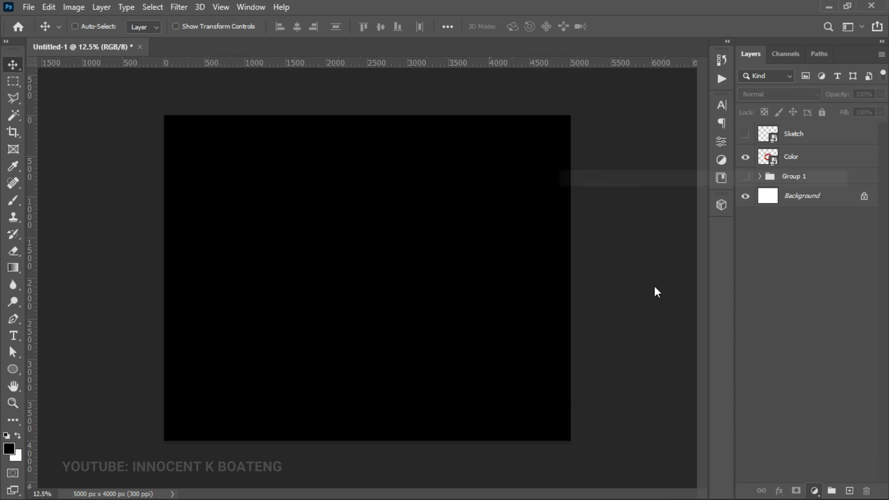
{"action": "left_click", "coordinate": [829, 188]}
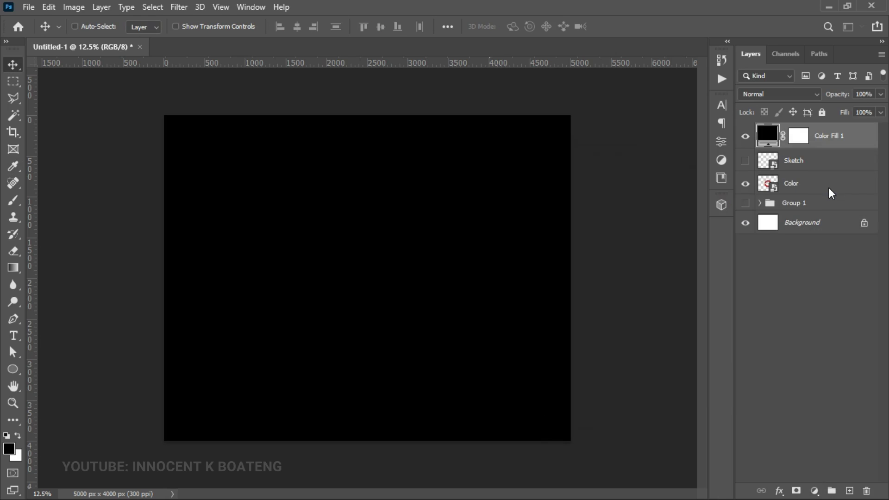
{"action": "key", "text": "ctrl+shift+bracketleft"}
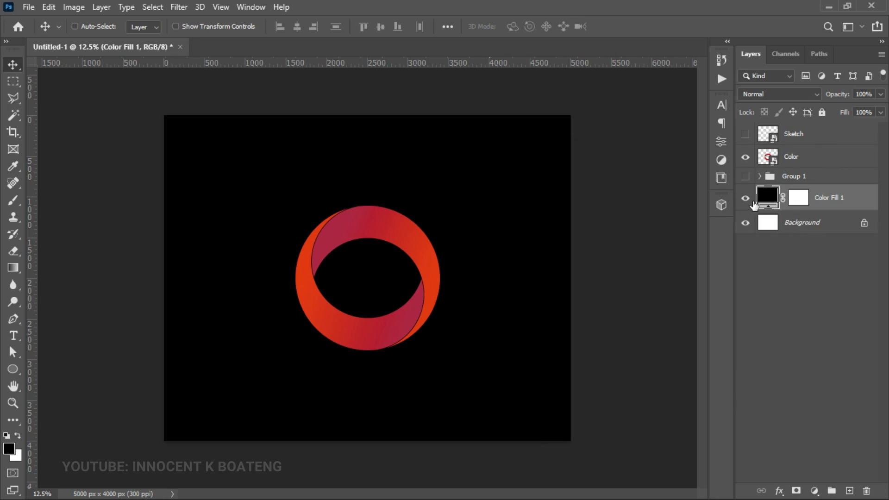
- Change Color Fill 1 to light grey, then hide it and the white Background
{"action": "double_click", "coordinate": [767, 198]}
{"action": "left_click_drag", "start_coordinate": [639, 246], "coordinate": [545, 211]}
{"action": "left_click", "coordinate": [840, 186]}
{"action": "left_click", "coordinate": [745, 198]}
{"action": "key", "text": "z"}
{"action": "left_click", "coordinate": [389, 334]}
{"action": "right_click", "coordinate": [390, 329]}
{"action": "left_click", "coordinate": [410, 335]}
{"action": "left_click", "coordinate": [402, 327], "text": "alt"}
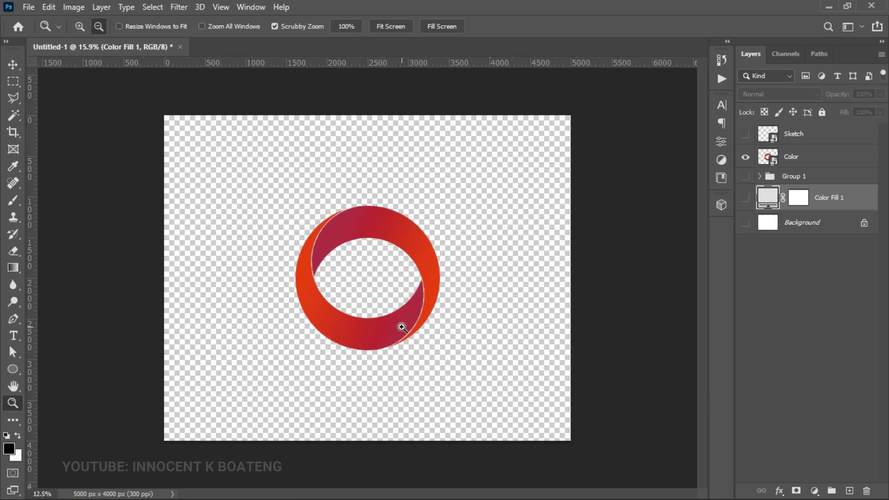